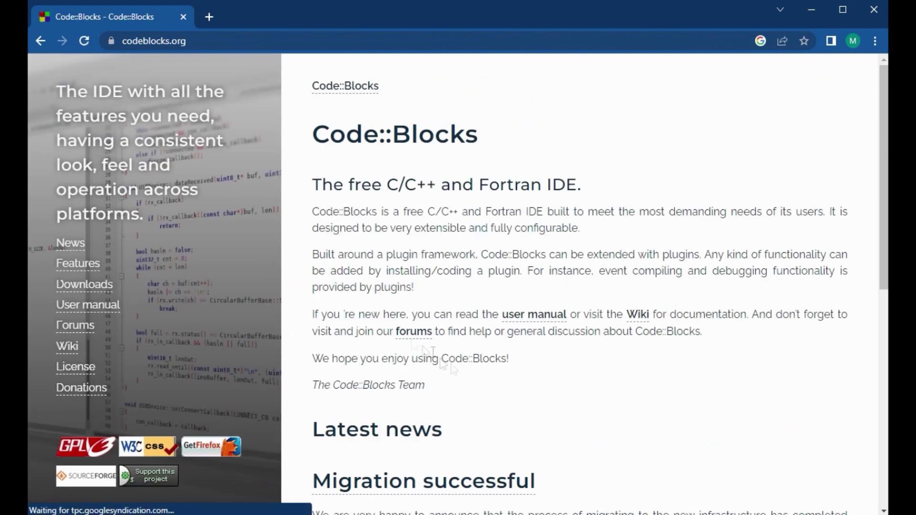
- Open the binary release download page on the Code::Blocks website
{"action": "scroll", "coordinate": [577, 249], "scroll_direction": "down", "scroll_amount": 9}
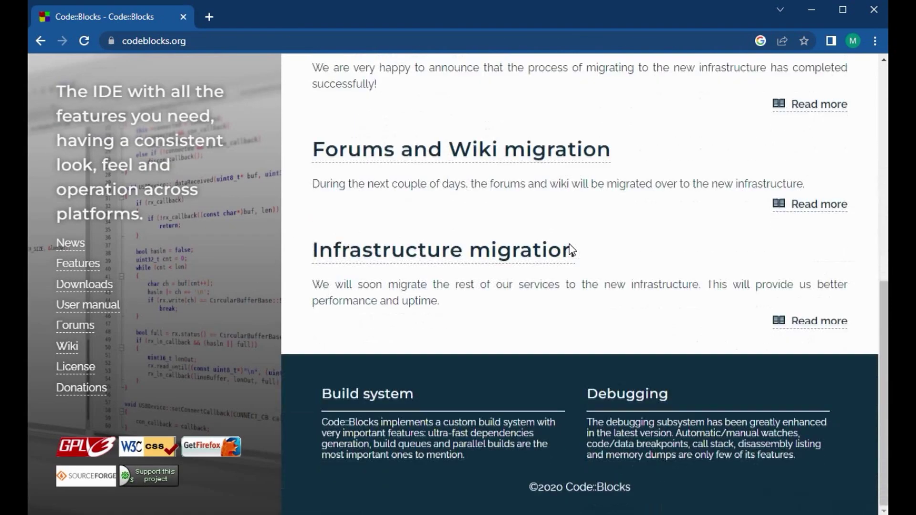
{"action": "scroll", "coordinate": [573, 250], "scroll_direction": "up", "scroll_amount": 9}
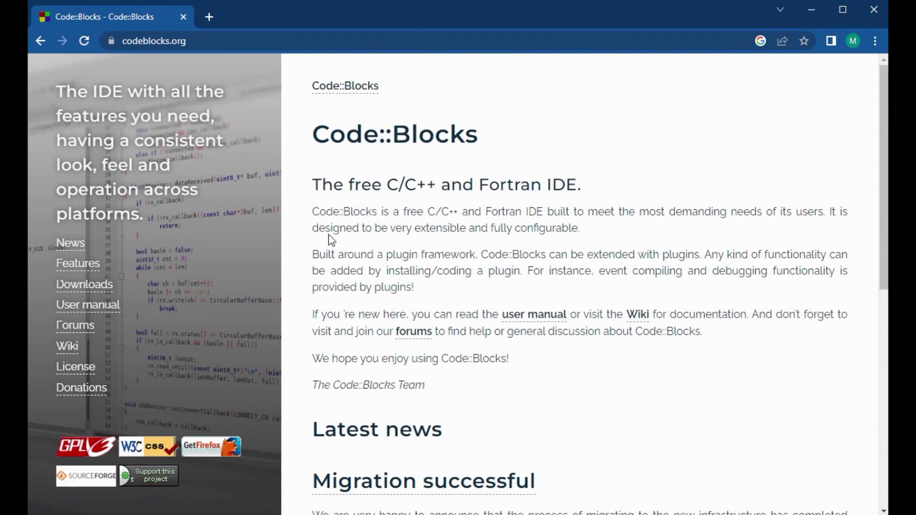
{"action": "left_click_drag", "start_coordinate": [316, 212], "coordinate": [527, 223]}
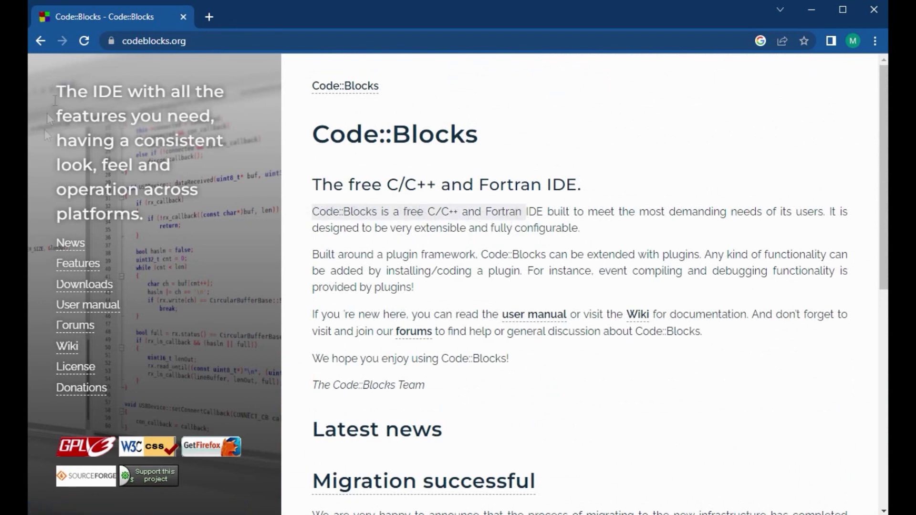
{"action": "left_click", "coordinate": [106, 285]}
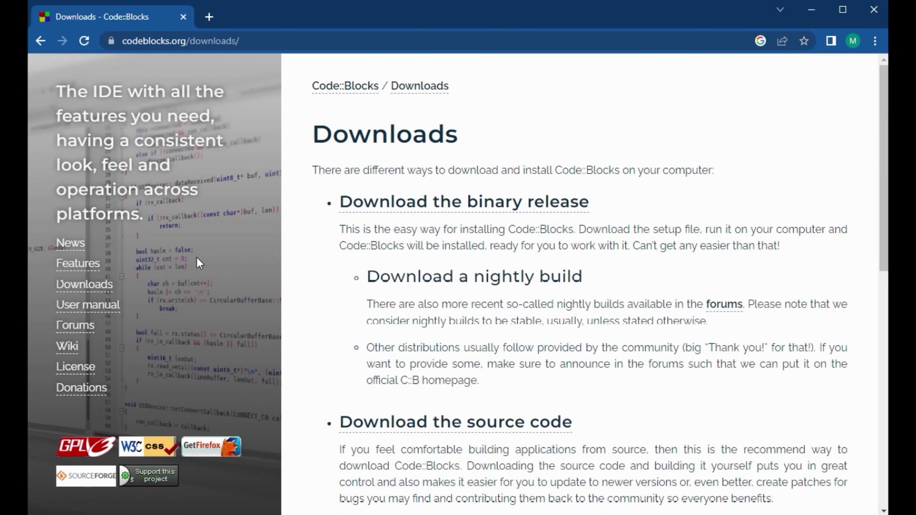
{"action": "scroll", "coordinate": [607, 223], "scroll_direction": "down", "scroll_amount": 4}
{"action": "scroll", "coordinate": [606, 225], "scroll_direction": "up", "scroll_amount": 4}
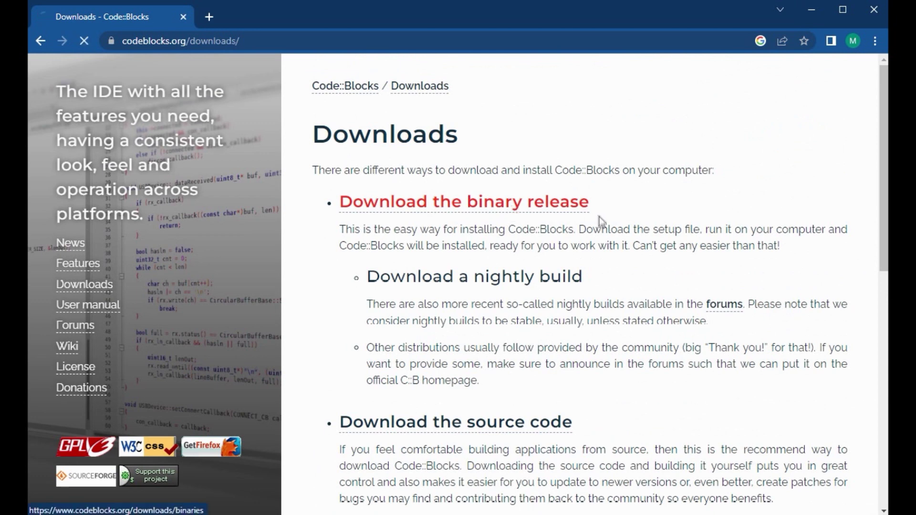
{"action": "left_click", "coordinate": [510, 211]}
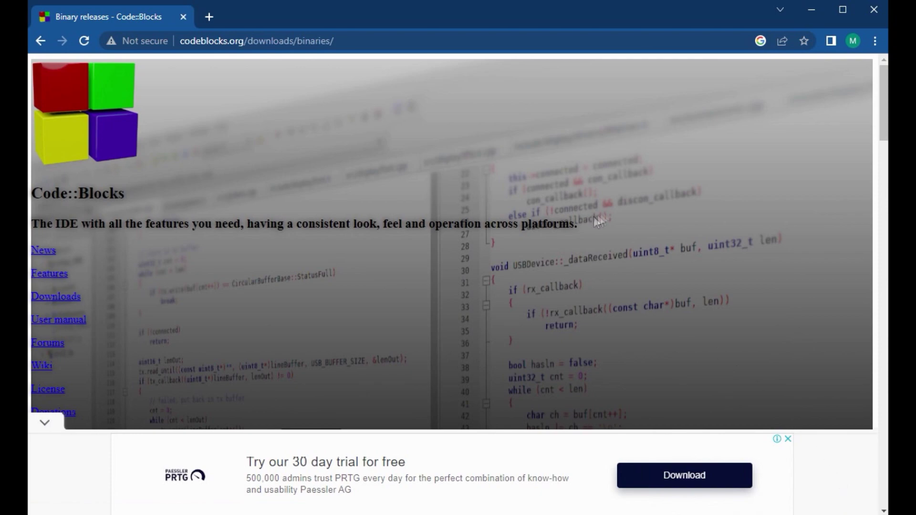
- Download codeblocks-20.03-setup.exe for Microsoft Windows from Sourceforge.net
{"action": "left_click", "coordinate": [43, 423]}
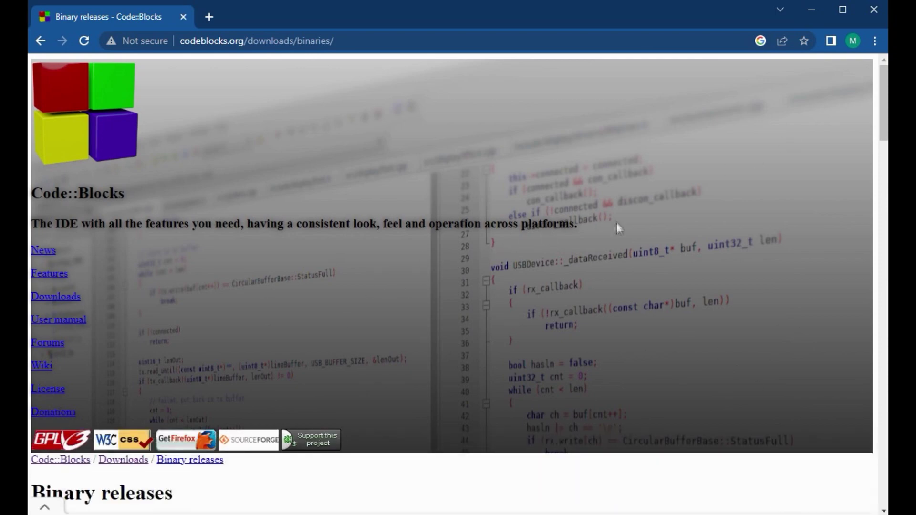
{"action": "scroll", "coordinate": [602, 215], "scroll_direction": "down", "scroll_amount": 4}
{"action": "scroll", "coordinate": [611, 198], "scroll_direction": "down", "scroll_amount": 3}
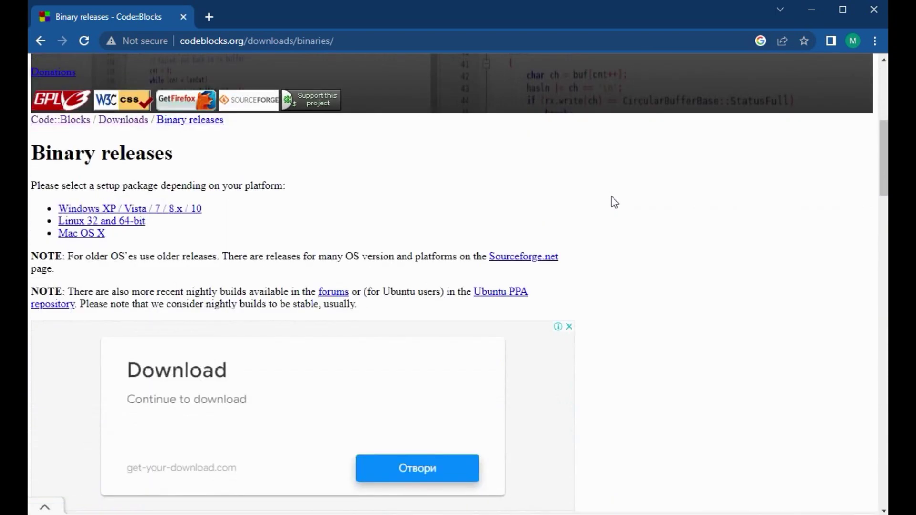
{"action": "scroll", "coordinate": [624, 205], "scroll_direction": "down", "scroll_amount": 10}
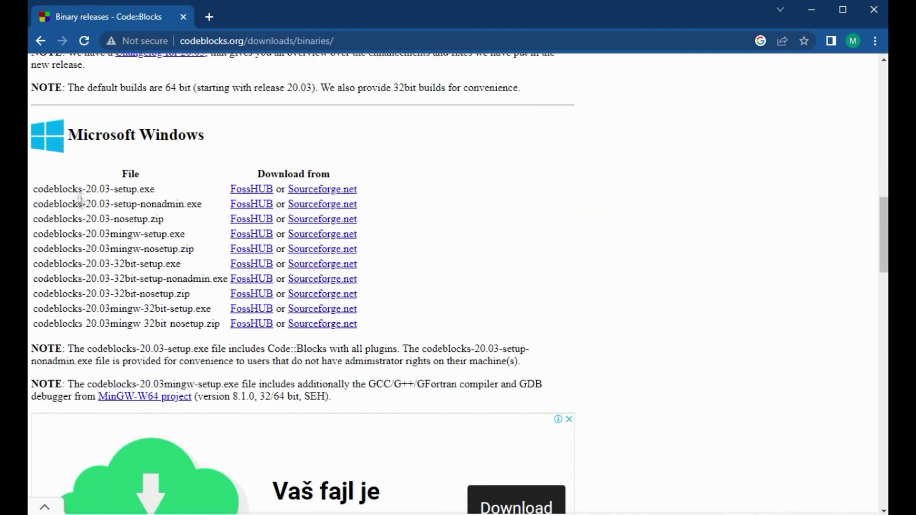
{"action": "left_click_drag", "start_coordinate": [113, 264], "coordinate": [143, 265]}
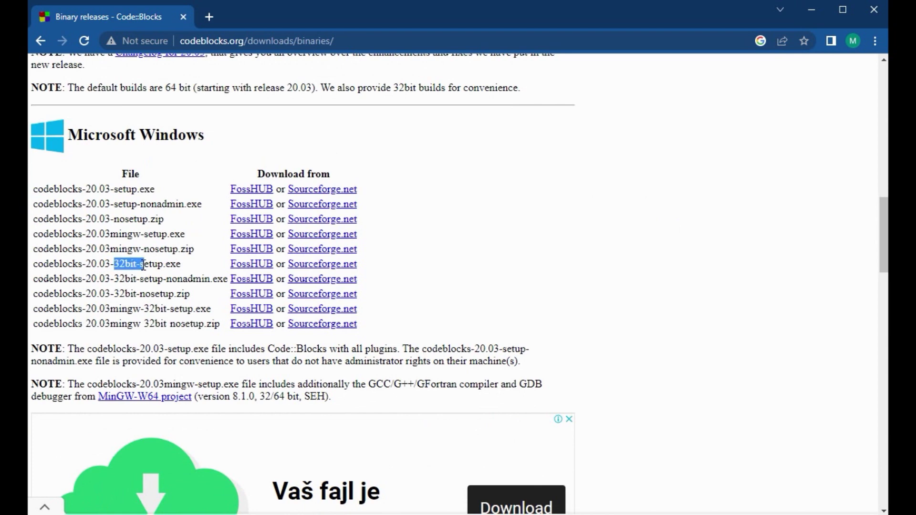
{"action": "left_click", "coordinate": [127, 189]}
{"action": "left_click_drag", "start_coordinate": [34, 190], "coordinate": [155, 194]}
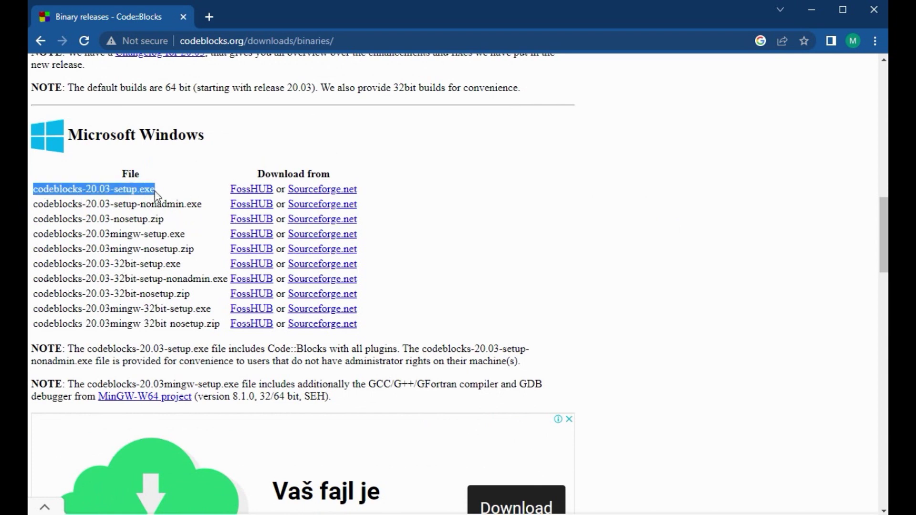
{"action": "left_click", "coordinate": [323, 190]}
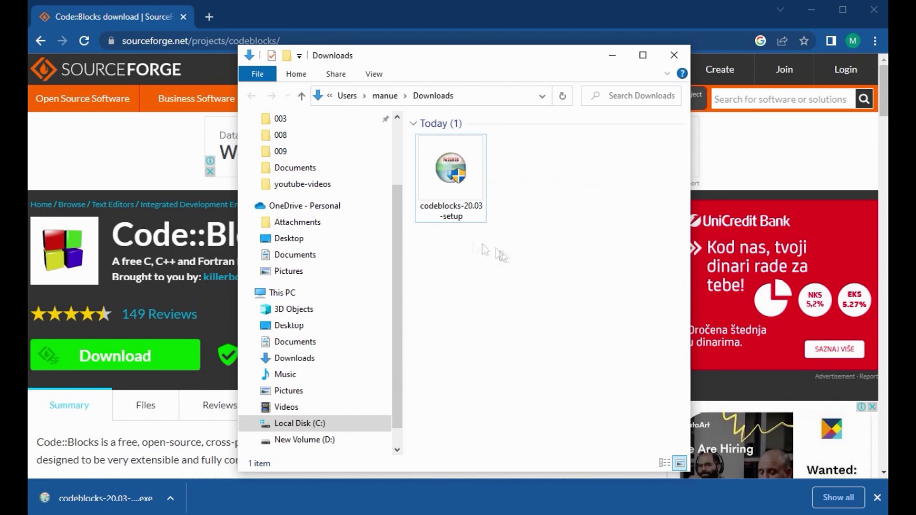
- Launch the downloaded codeblocks-20.03-setup installer and allow it to make changes to the device
{"action": "left_click", "coordinate": [815, 9]}
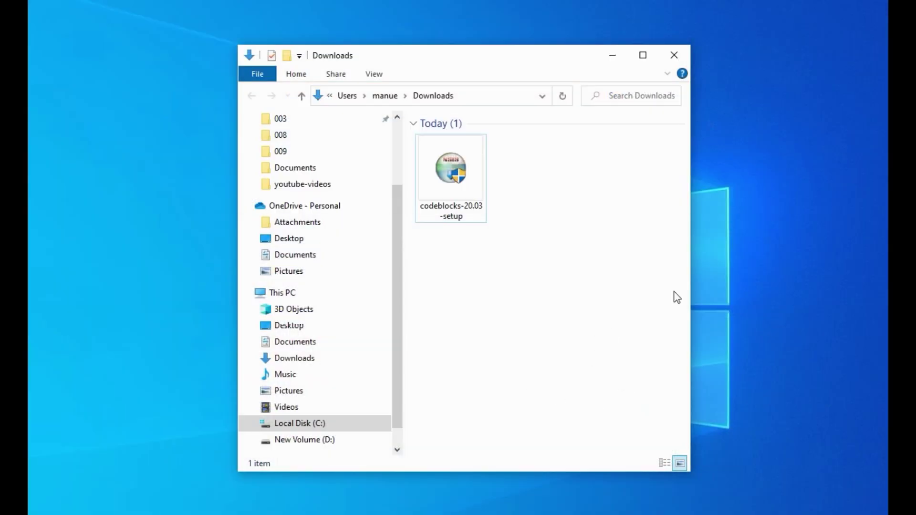
{"action": "left_click", "coordinate": [454, 176]}
{"action": "double_click", "coordinate": [453, 176]}
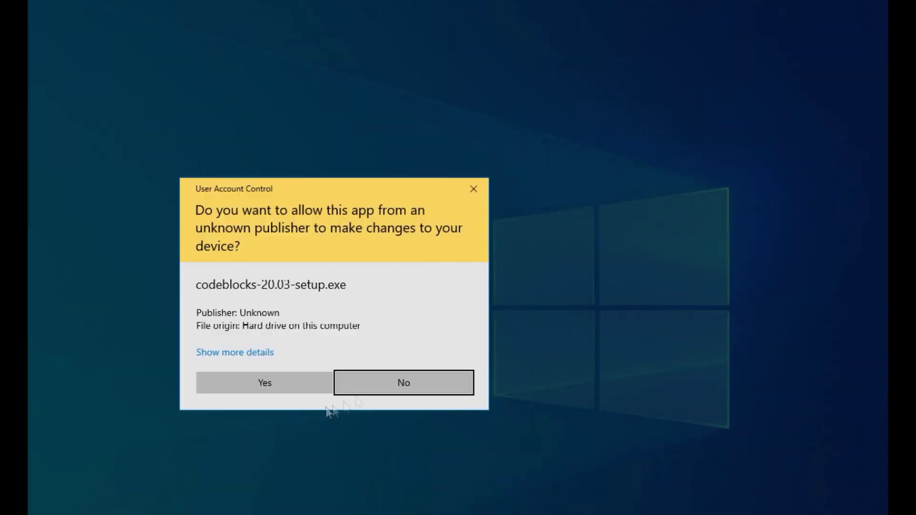
{"action": "left_click", "coordinate": [264, 382]}
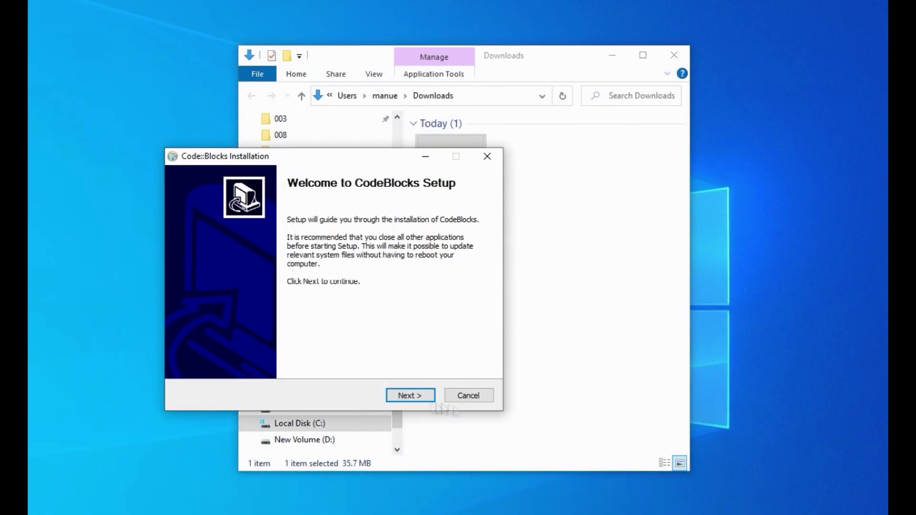
- Accept the license agreement in the setup wizard and keep the Full install type with all components
{"action": "left_click", "coordinate": [410, 396]}
{"action": "left_click", "coordinate": [613, 56]}
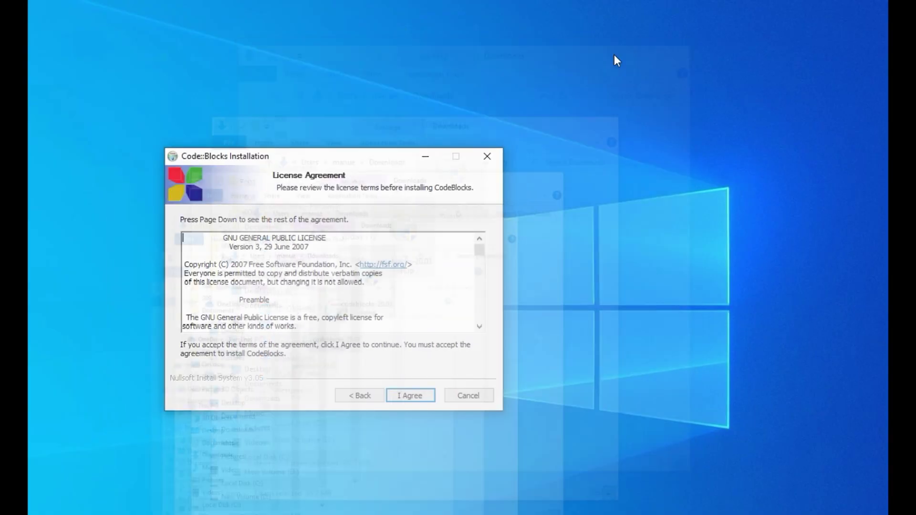
{"action": "left_click", "coordinate": [414, 395]}
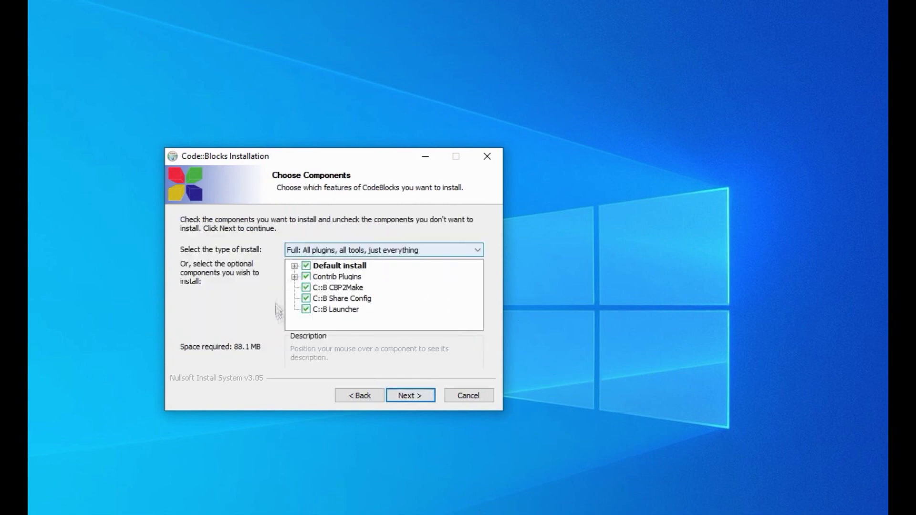
{"action": "left_click", "coordinate": [413, 395]}
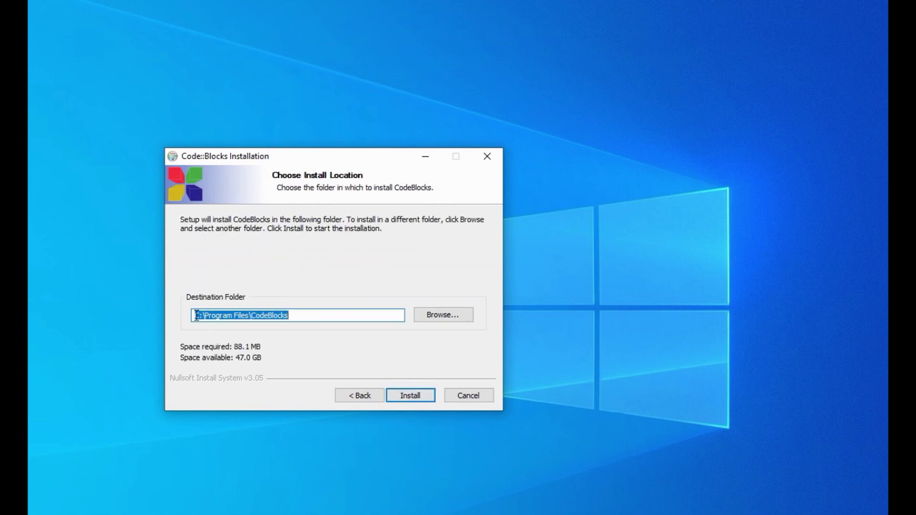
- Set the destination folder to d:\Program Files\CodeBlocks and start the installation
{"action": "key", "text": "BackSpace"}
{"action": "type", "text": "d"}
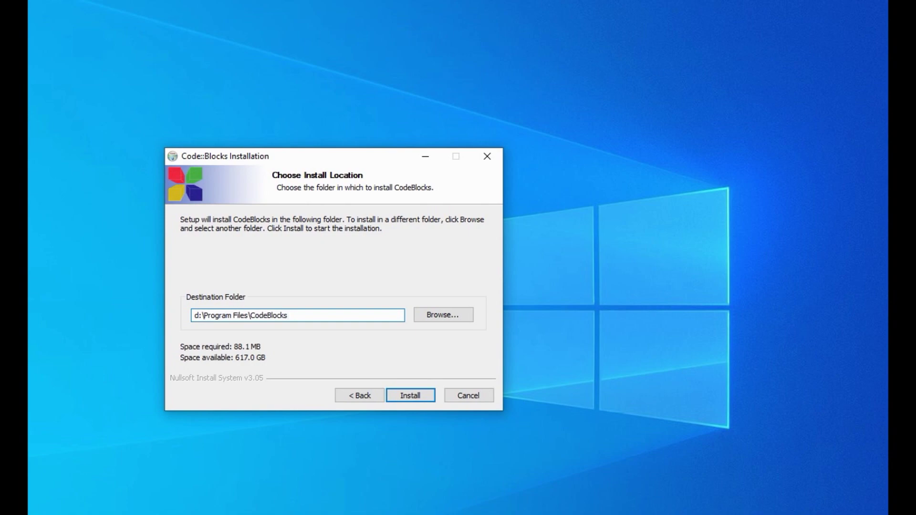
{"action": "left_click", "coordinate": [427, 396]}
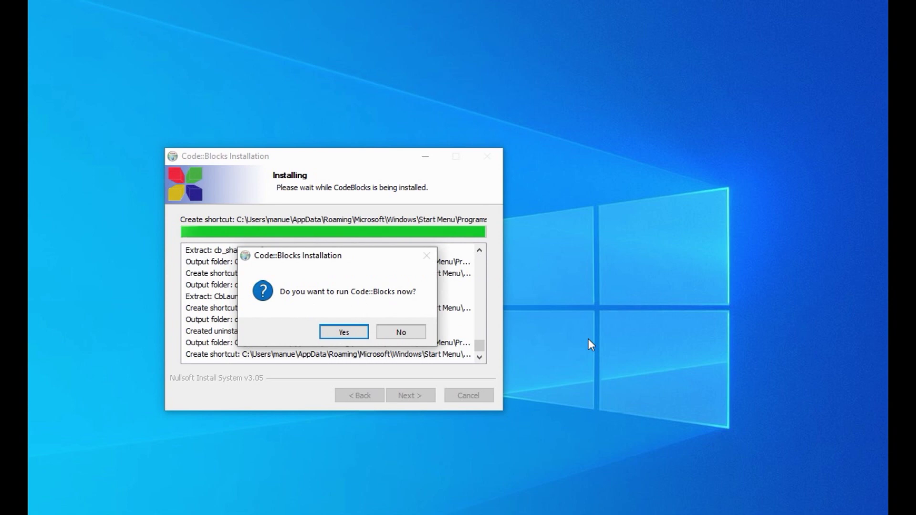
- Run Code::Blocks from the installer and confirm GNU GCC Compiler as the default compiler
{"action": "left_click", "coordinate": [348, 336]}
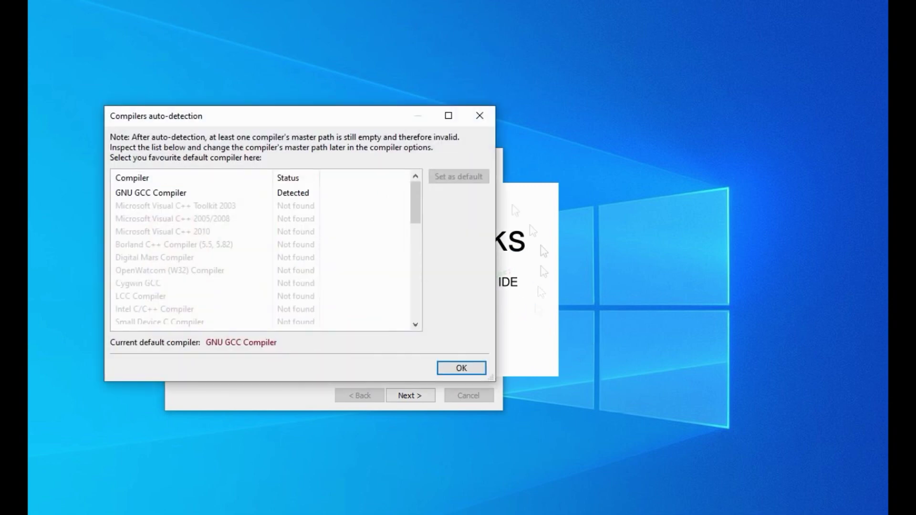
{"action": "left_click", "coordinate": [153, 195]}
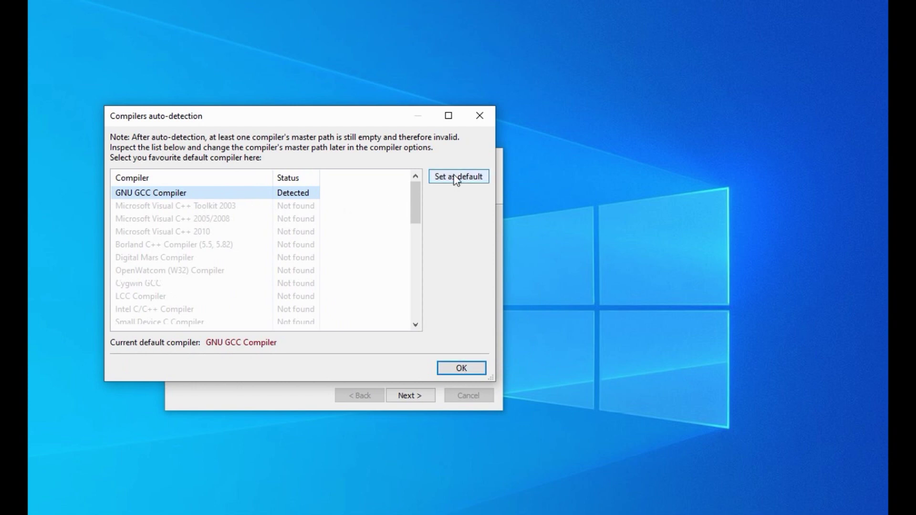
{"action": "left_click", "coordinate": [462, 368]}
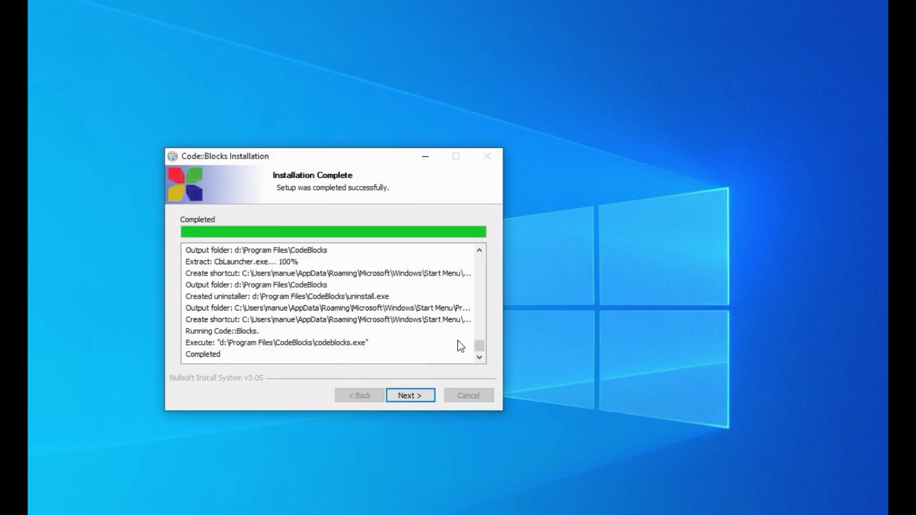
- Finish the CodeBlocks setup wizard and confirm the startup dialog waiting in Code::Blocks
{"action": "left_click", "coordinate": [410, 396]}
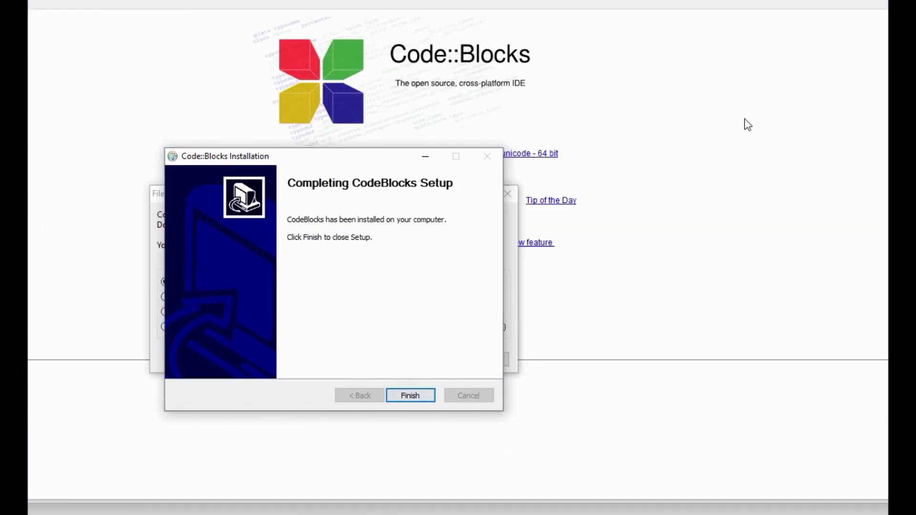
{"action": "left_click", "coordinate": [411, 396]}
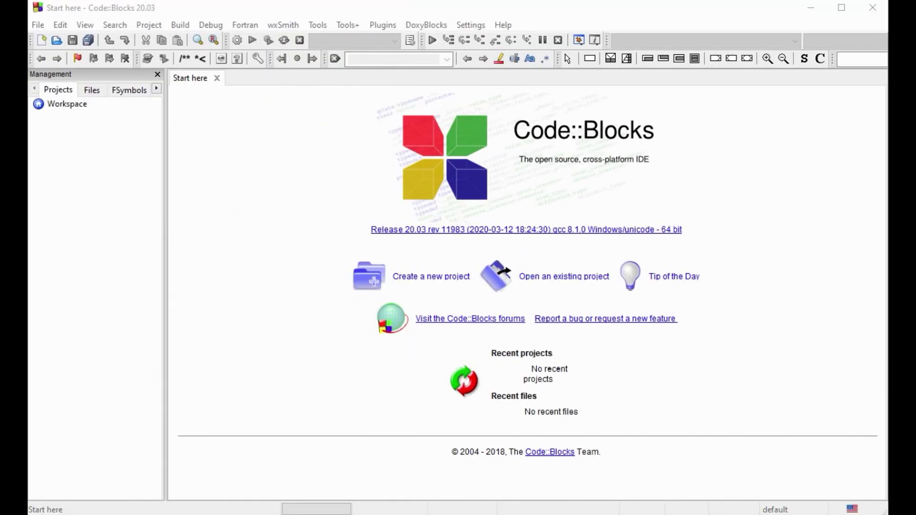
{"action": "left_click", "coordinate": [492, 365]}
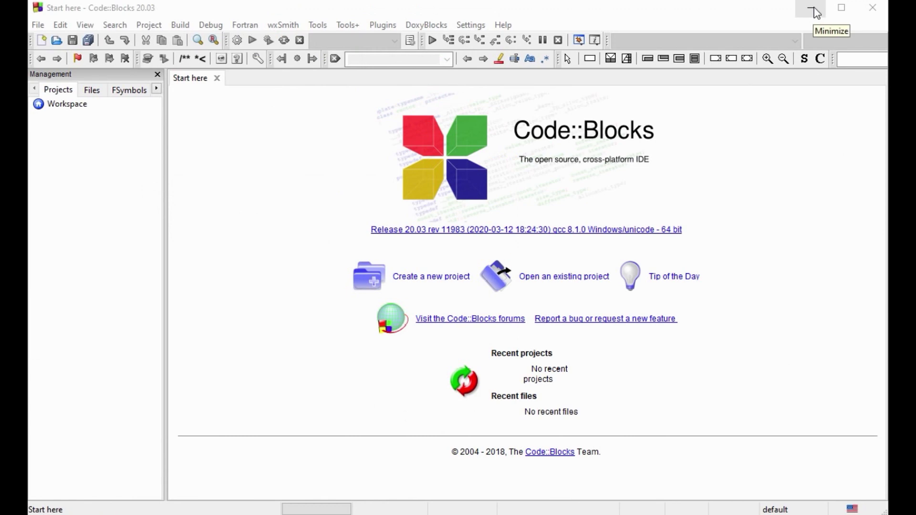
- Close Code::Blocks and save the changed 'Code::Blocks default' perspective
{"action": "left_click", "coordinate": [873, 8]}
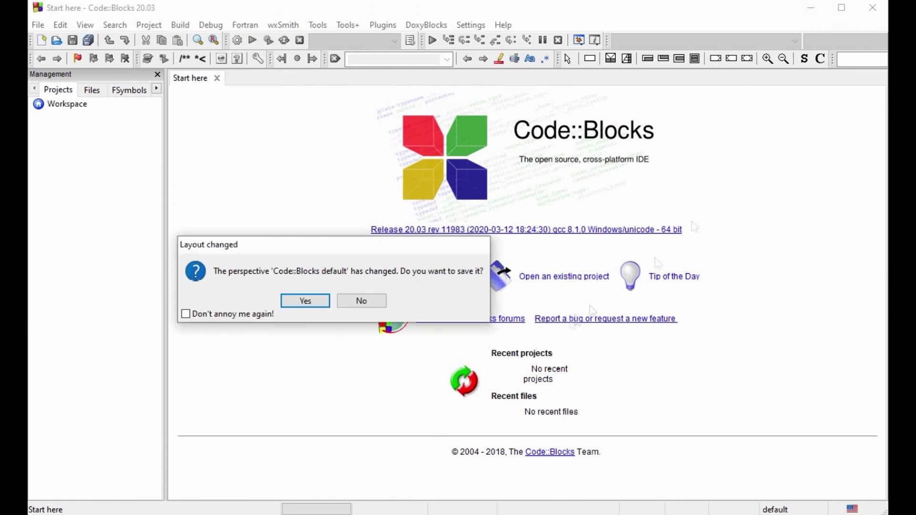
{"action": "left_click", "coordinate": [306, 301]}
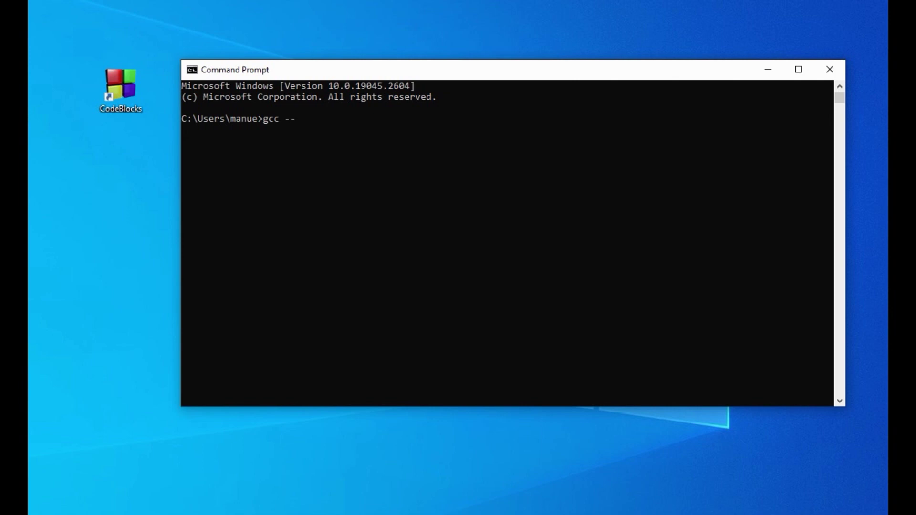
- Check the installed GCC compiler with gcc --version in Command Prompt, and close the prompt window
{"action": "key", "text": "Return"}
{"action": "left_click_drag", "start_coordinate": [185, 130], "coordinate": [448, 151]}
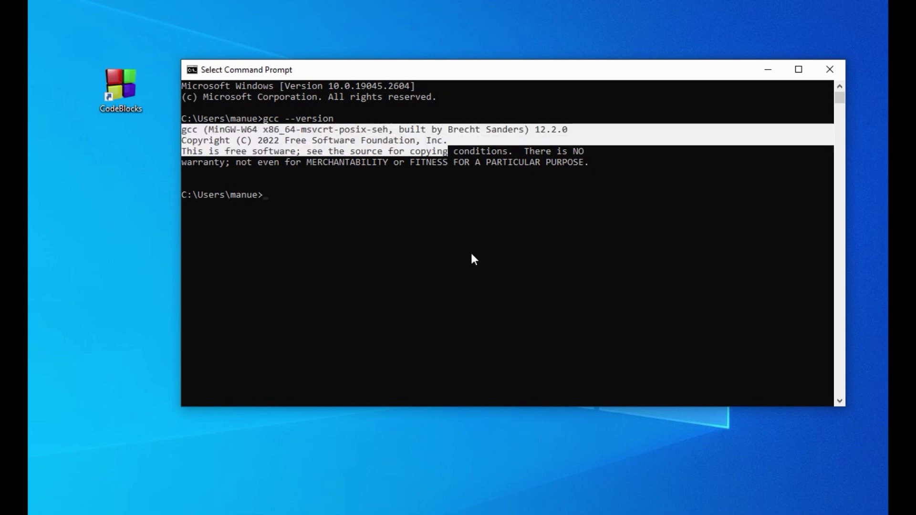
{"action": "left_click", "coordinate": [471, 251]}
{"action": "left_click", "coordinate": [832, 71]}
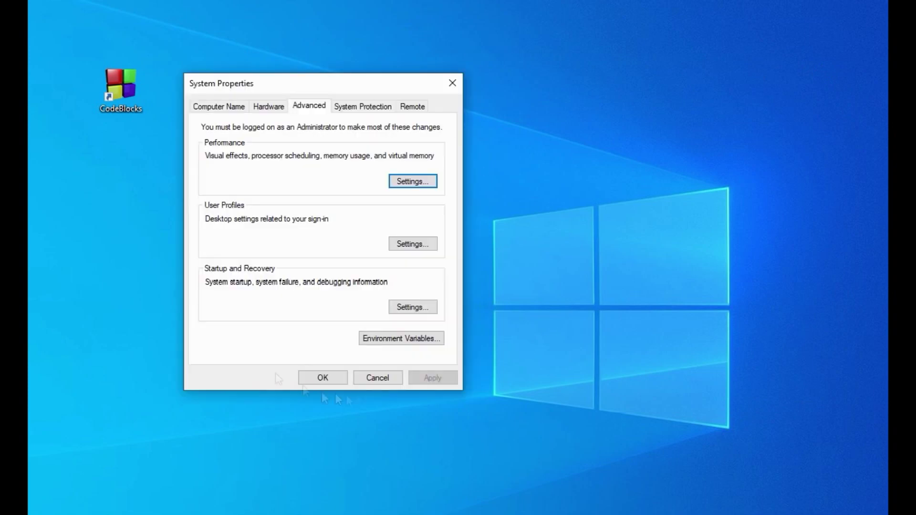
- Open the user Path environment variable for editing from System Properties
{"action": "left_click", "coordinate": [432, 340]}
{"action": "left_click", "coordinate": [284, 172]}
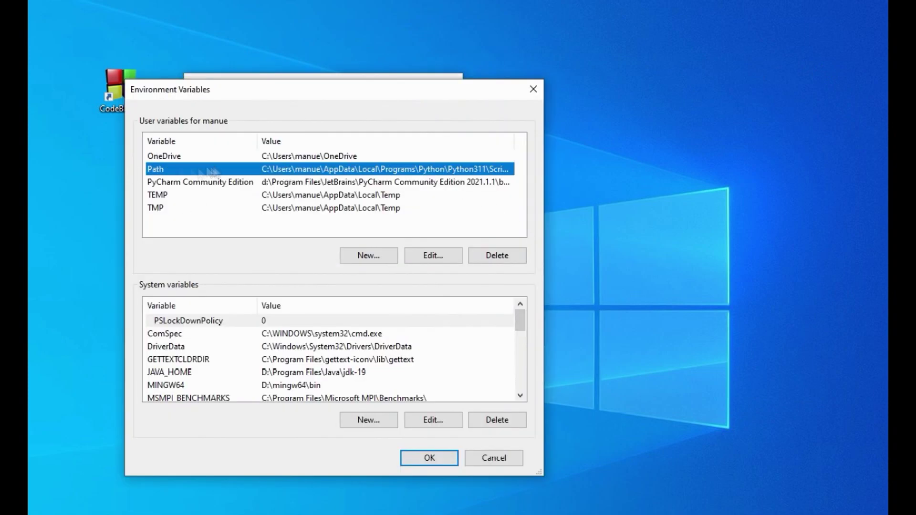
{"action": "left_click", "coordinate": [452, 260]}
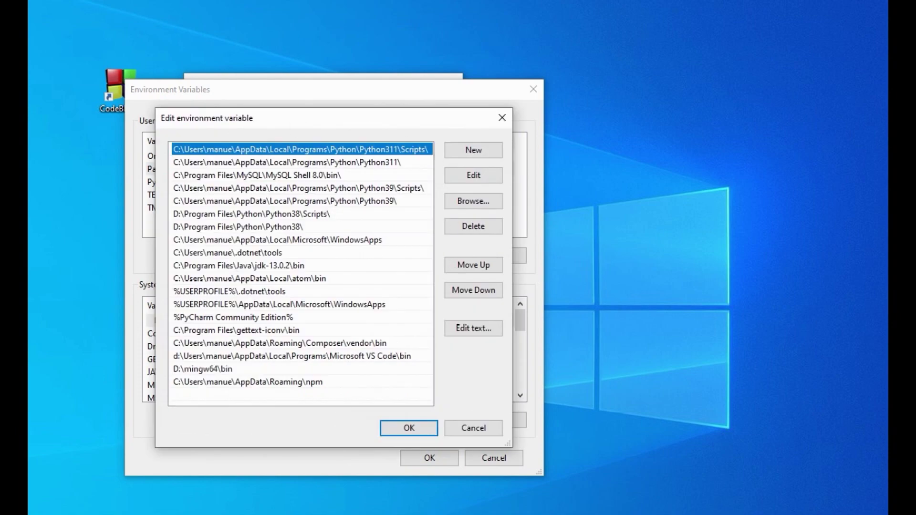
- Open the Downloads folder in a new File Explorer window placed beside the list of Path entries
{"action": "key", "text": "super+e"}
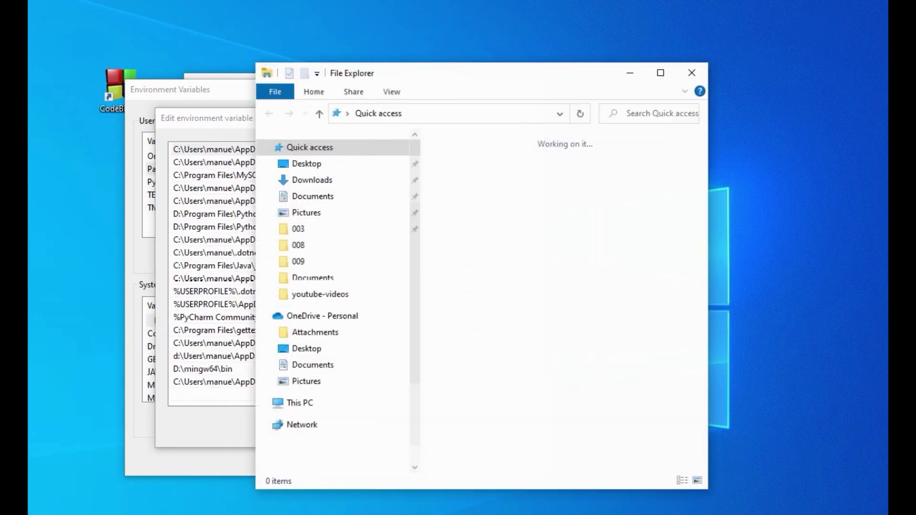
{"action": "left_click_drag", "start_coordinate": [516, 76], "coordinate": [613, 51]}
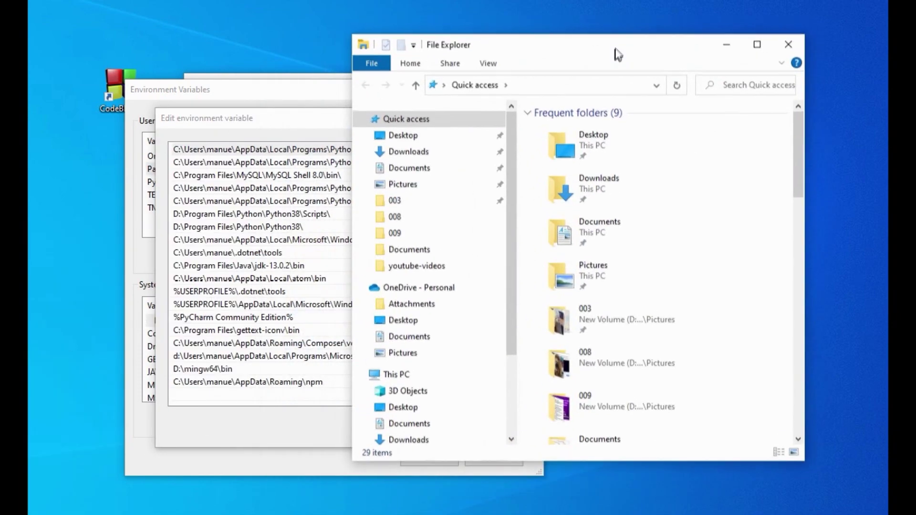
{"action": "left_click", "coordinate": [422, 445]}
{"action": "left_click_drag", "start_coordinate": [595, 50], "coordinate": [539, 46]}
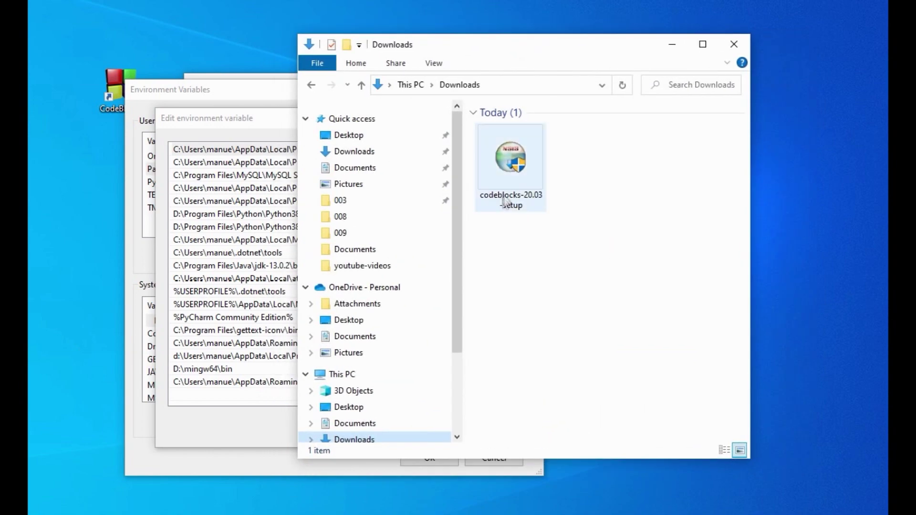
- Browse to the CodeBlocks folder in Program Files on drive D and look through its contents
{"action": "scroll", "coordinate": [456, 365], "scroll_direction": "down", "scroll_amount": 3}
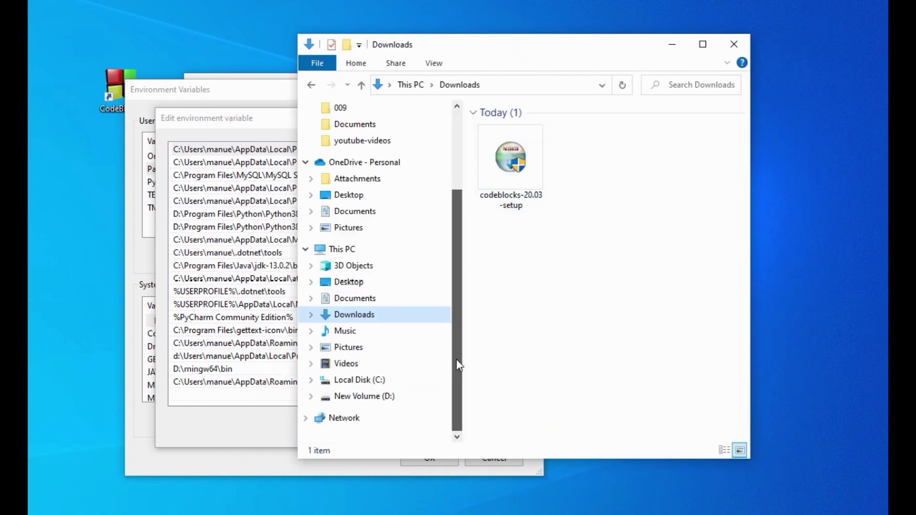
{"action": "left_click", "coordinate": [367, 397]}
{"action": "scroll", "coordinate": [521, 253], "scroll_direction": "down", "scroll_amount": 3}
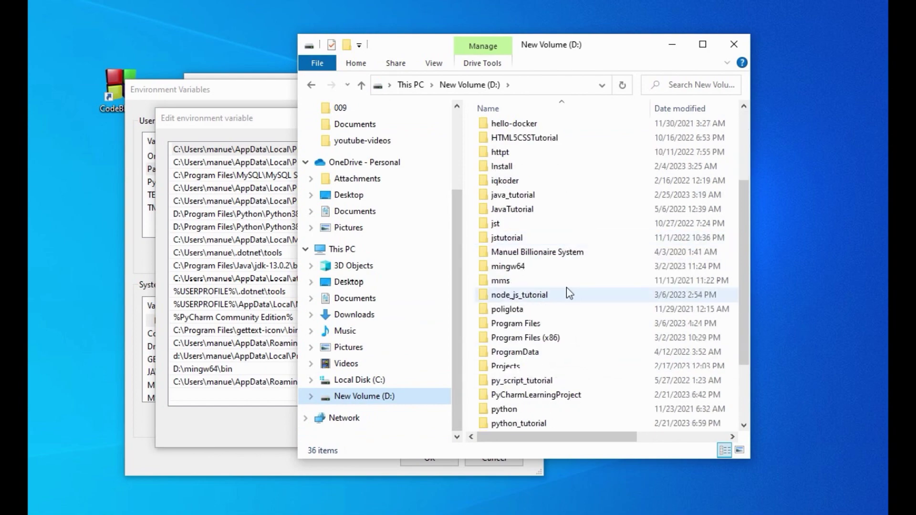
{"action": "double_click", "coordinate": [516, 324]}
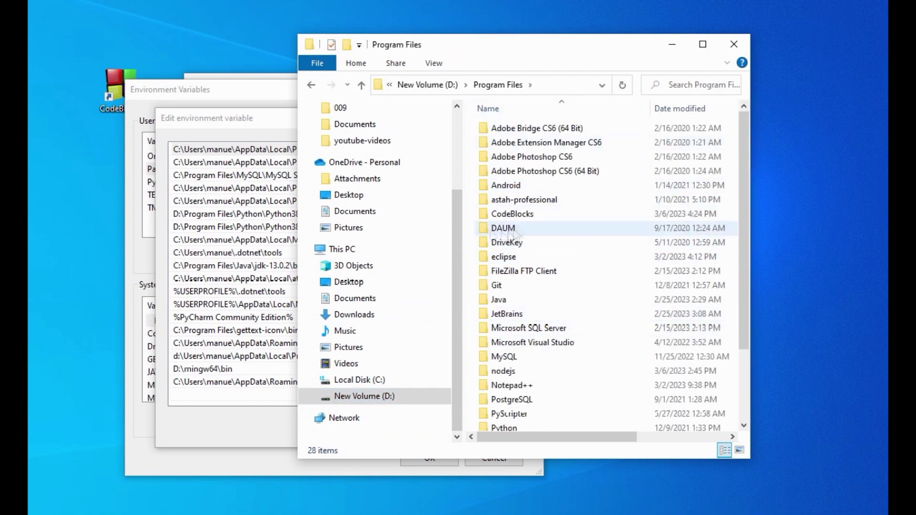
{"action": "double_click", "coordinate": [502, 213]}
{"action": "scroll", "coordinate": [589, 248], "scroll_direction": "down", "scroll_amount": 3}
{"action": "scroll", "coordinate": [591, 249], "scroll_direction": "up", "scroll_amount": 3}
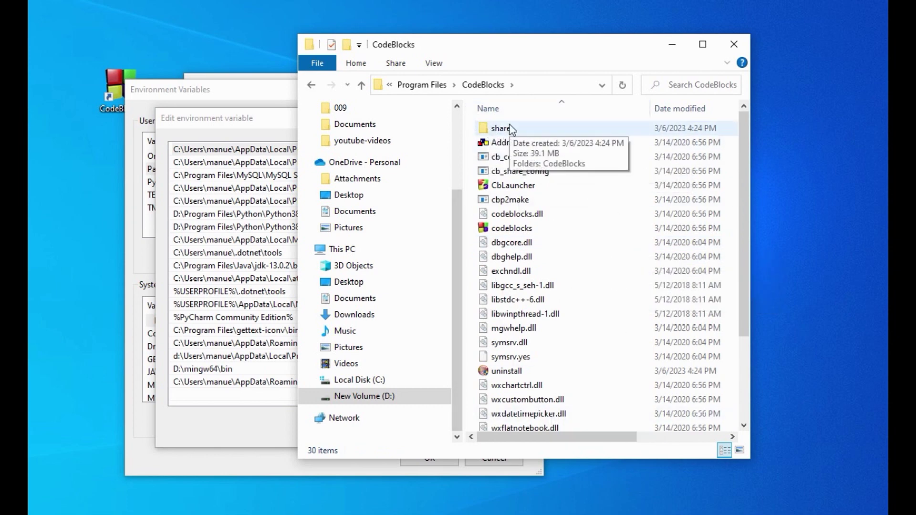
- Return to drive D, view the bin folder inside mingw64, and close the File Explorer window
{"action": "left_click", "coordinate": [311, 86]}
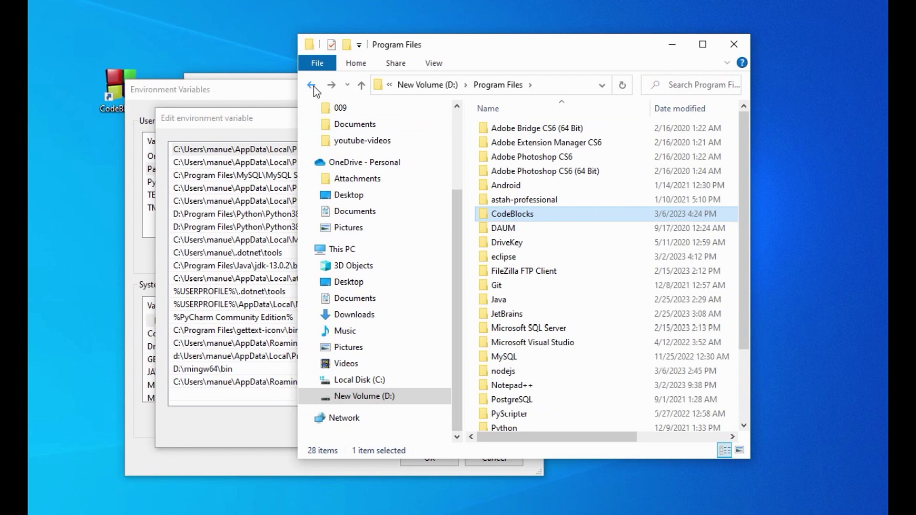
{"action": "left_click", "coordinate": [313, 86]}
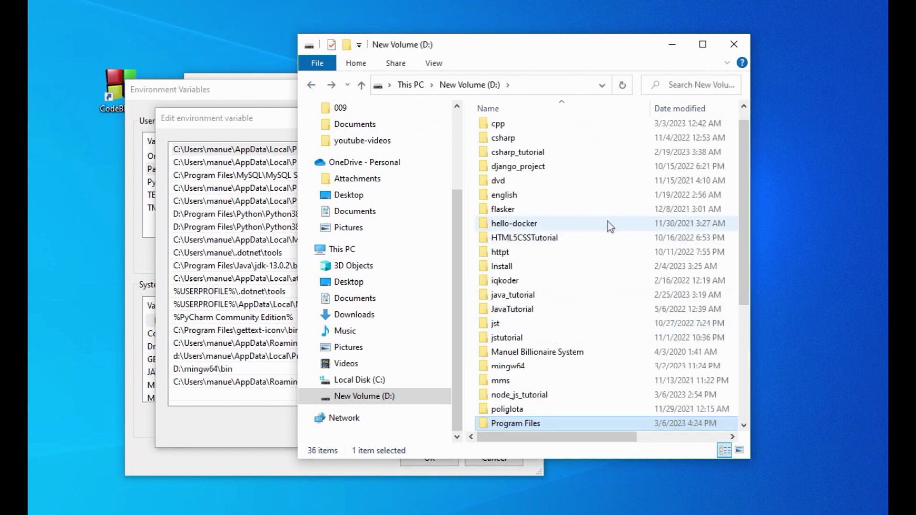
{"action": "scroll", "coordinate": [608, 227], "scroll_direction": "down", "scroll_amount": 4}
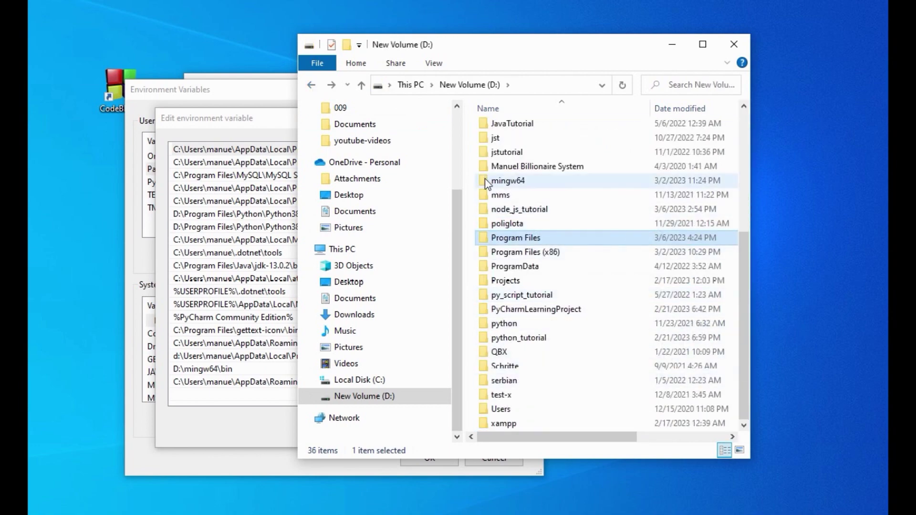
{"action": "double_click", "coordinate": [507, 180]}
{"action": "left_click", "coordinate": [484, 129]}
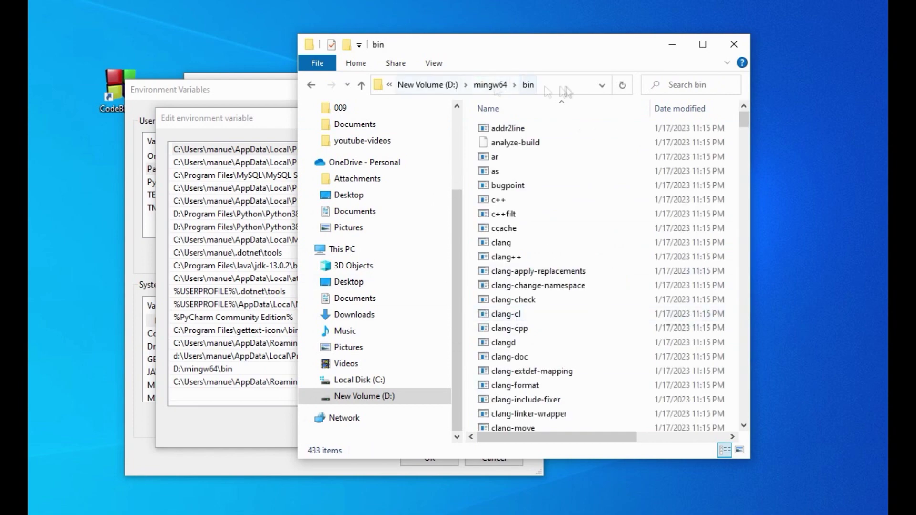
{"action": "left_click", "coordinate": [734, 45]}
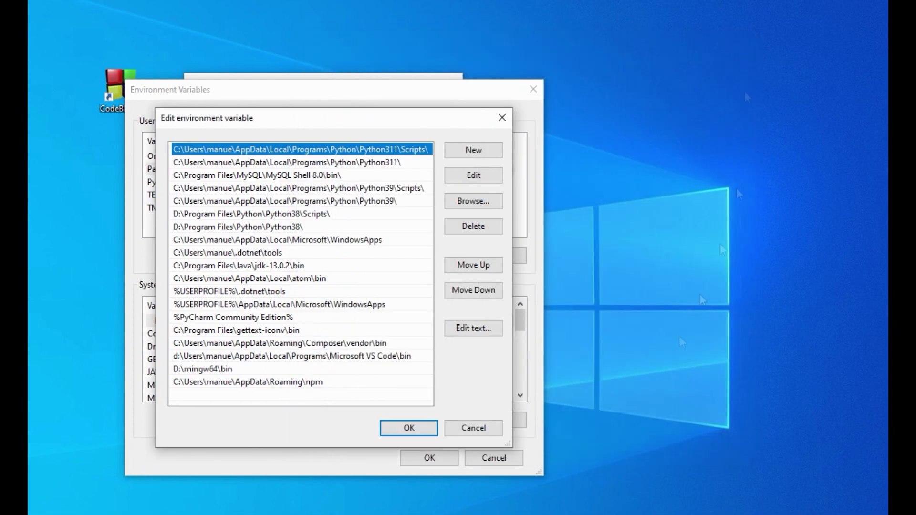
- Inspect the D:\mingw64\bin entry in the user Path variable and leave the editor without saving changes
{"action": "left_click", "coordinate": [196, 371]}
{"action": "double_click", "coordinate": [224, 372]}
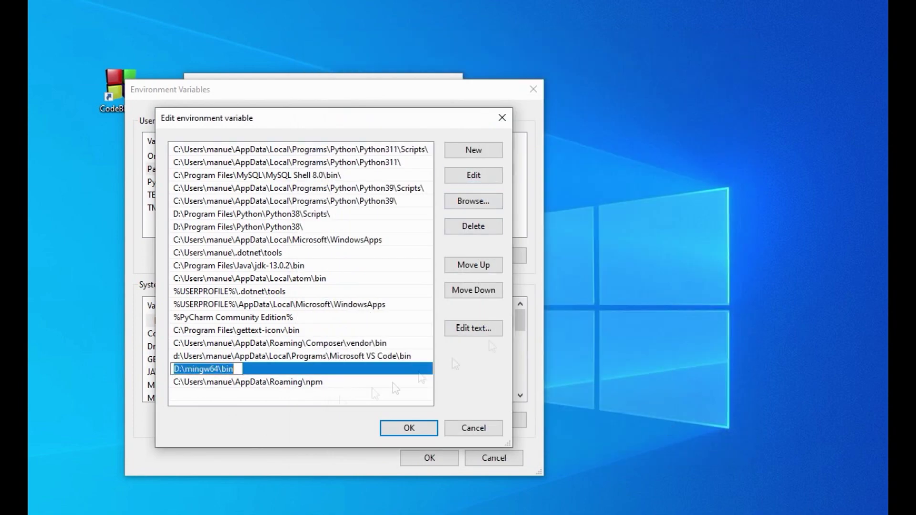
{"action": "left_click", "coordinate": [473, 428]}
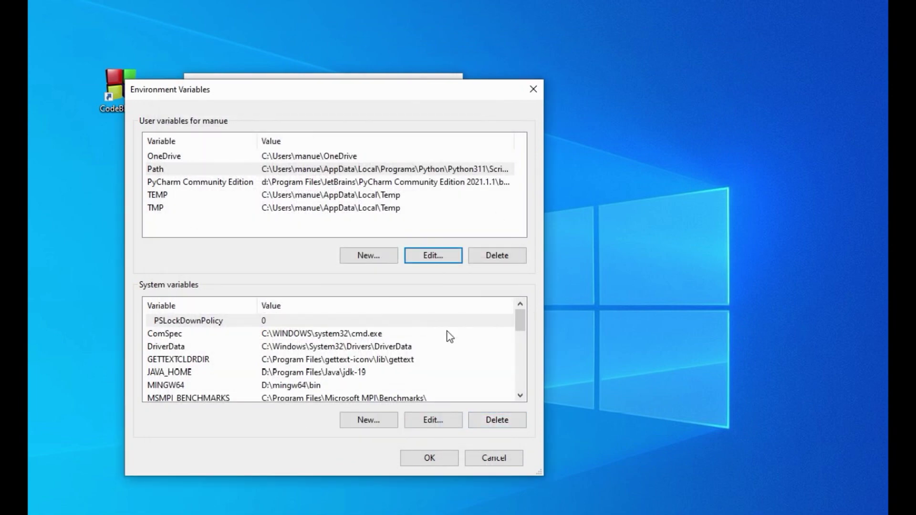
- Look through the list of system variables in the Environment Variables window
{"action": "scroll", "coordinate": [450, 337], "scroll_direction": "down", "scroll_amount": 6}
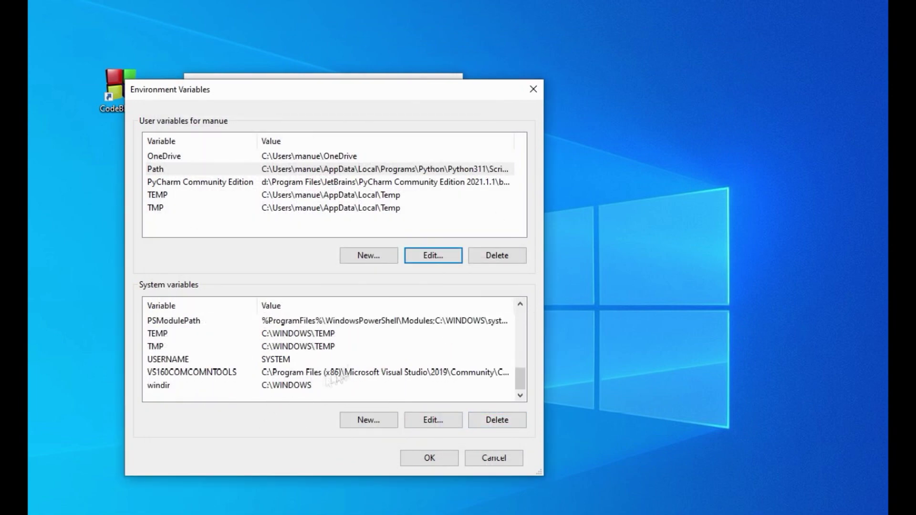
{"action": "scroll", "coordinate": [368, 357], "scroll_direction": "up", "scroll_amount": 2}
{"action": "left_click", "coordinate": [372, 323]}
{"action": "scroll", "coordinate": [455, 376], "scroll_direction": "up", "scroll_amount": 2}
{"action": "left_click", "coordinate": [179, 334]}
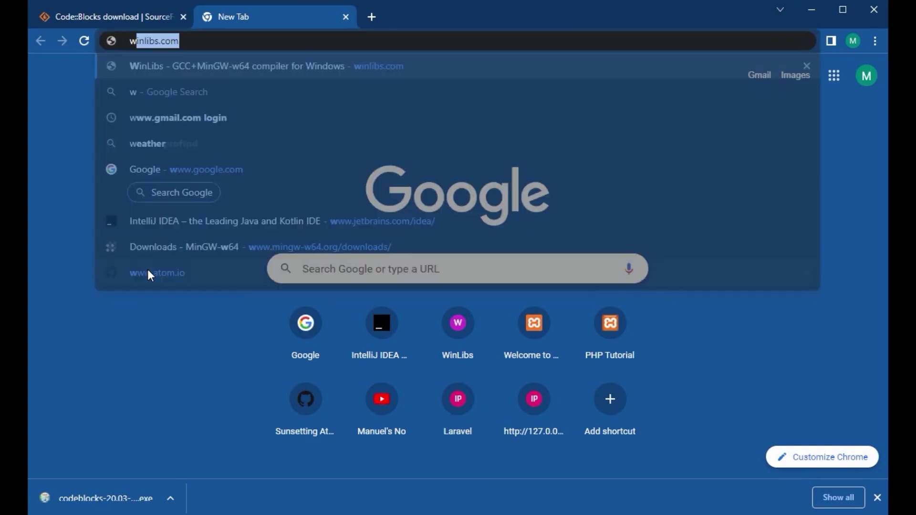
{"action": "type", "text": "www"}
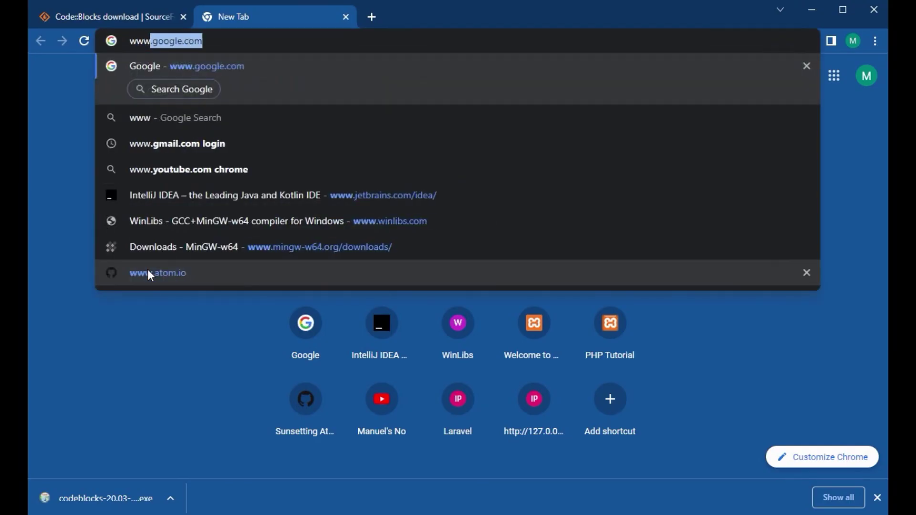
{"action": "type", "text": ".y"}
{"action": "key", "text": "Right"}
{"action": "key", "text": "Return"}
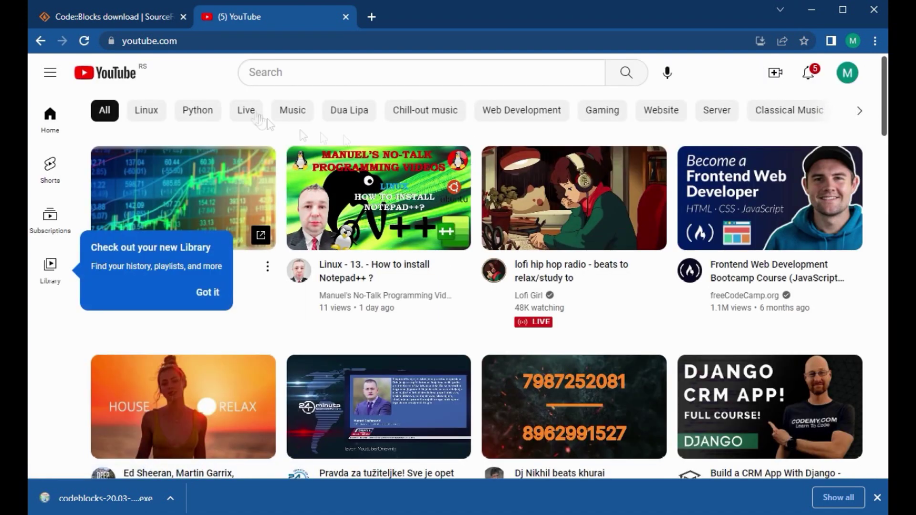
- Search YouTube for the creator's name and open the No-Talk Programming Videos channel from the results
{"action": "left_click", "coordinate": [309, 74]}
{"action": "left_click", "coordinate": [382, 132]}
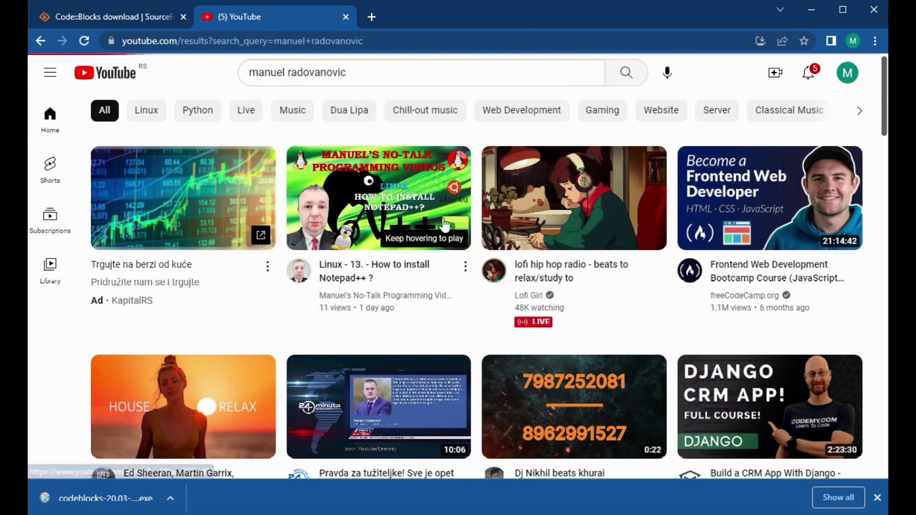
{"action": "scroll", "coordinate": [430, 239], "scroll_direction": "down", "scroll_amount": 3}
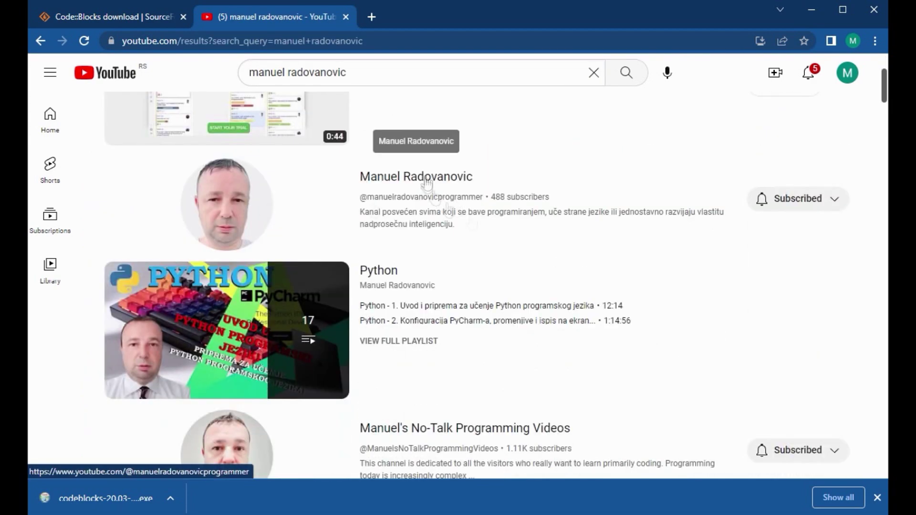
{"action": "scroll", "coordinate": [442, 153], "scroll_direction": "down", "scroll_amount": 5}
{"action": "left_click", "coordinate": [442, 160]}
{"action": "scroll", "coordinate": [534, 184], "scroll_direction": "down", "scroll_amount": 3}
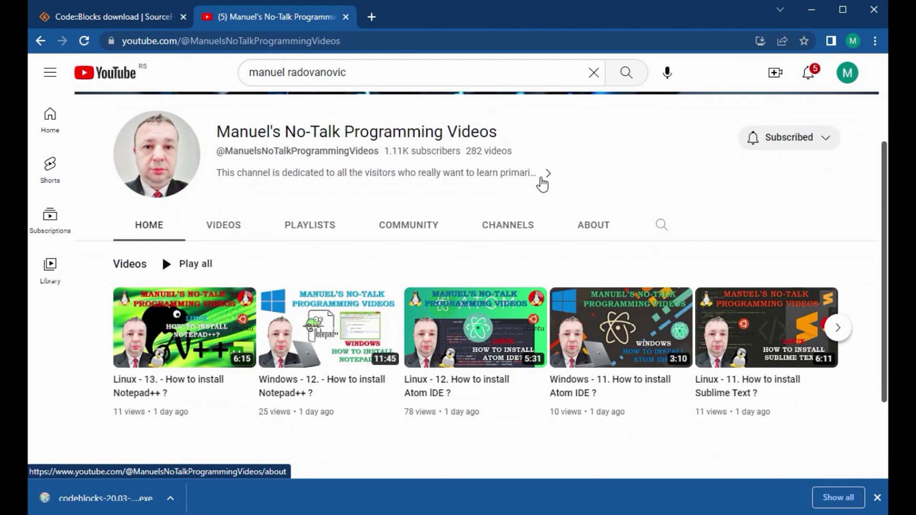
- Open the video "Windows - 12. - How to install Notepad++ ?", pause it, and move playback to 1:46
{"action": "left_click", "coordinate": [335, 345]}
{"action": "scroll", "coordinate": [587, 325], "scroll_direction": "down", "scroll_amount": 2}
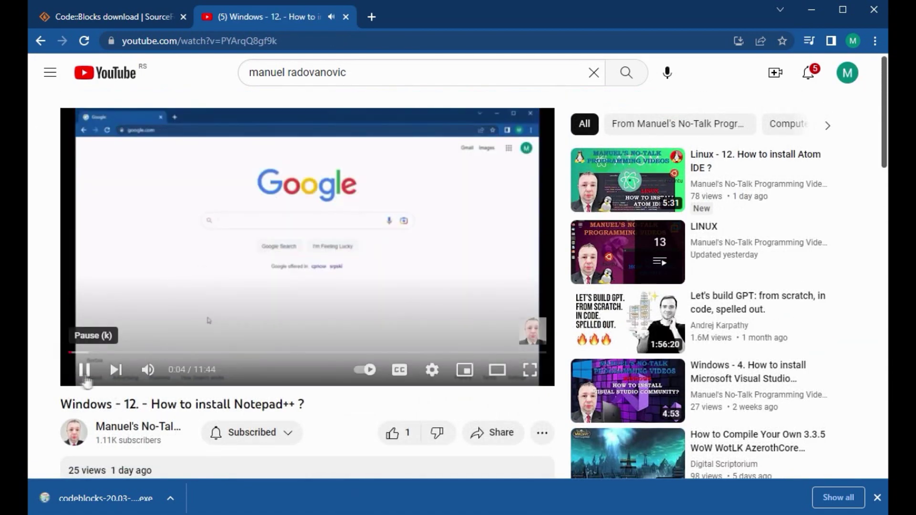
{"action": "left_click", "coordinate": [88, 376]}
{"action": "left_click_drag", "start_coordinate": [321, 353], "coordinate": [345, 354]}
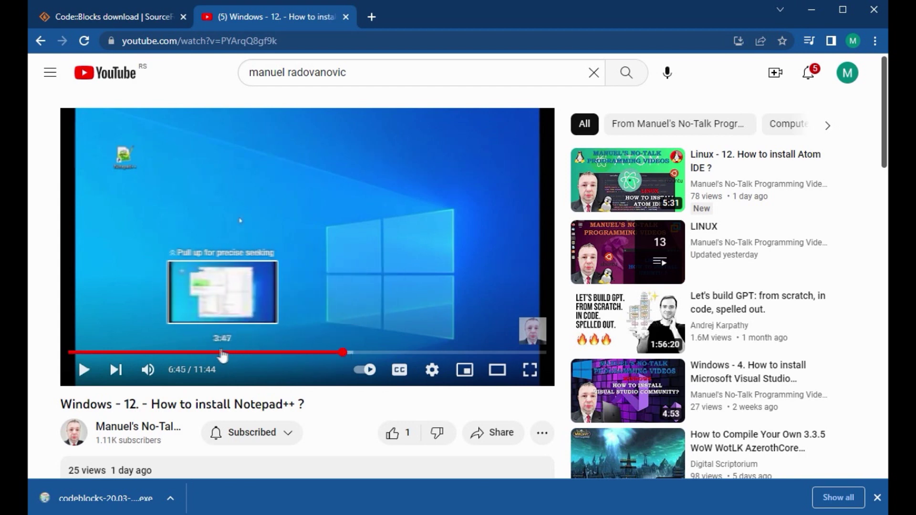
{"action": "left_click", "coordinate": [140, 353]}
- In Notepad, write "IF YOU DON'T HAVE MINGW-64 INSTALLED ON YOUR WINDOWS, PLEASE WATCH THIS VIDEO HOW TO INSTALL IT!!!"
{"action": "key", "text": "alt+Tab"}
{"action": "type", "text": "IF YOU DON'T "}
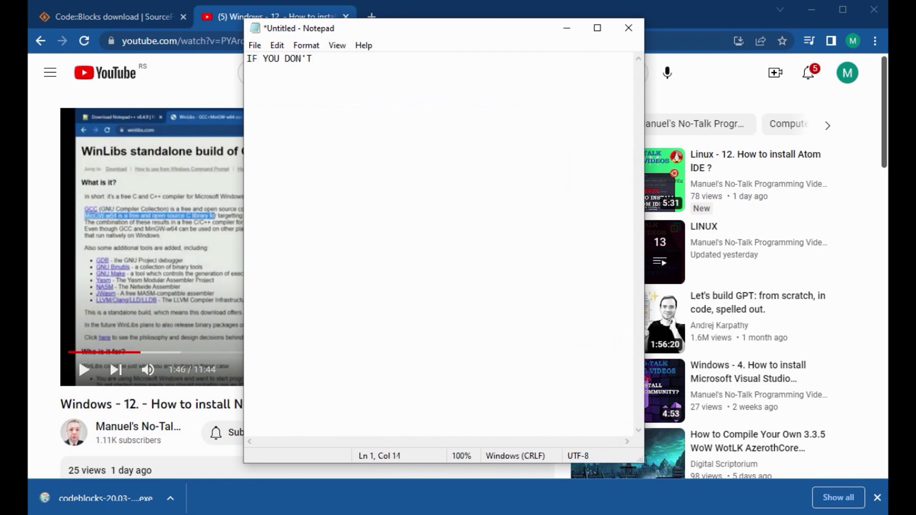
{"action": "type", "text": "HAVE MIGNGW-64 INSTALLE"}
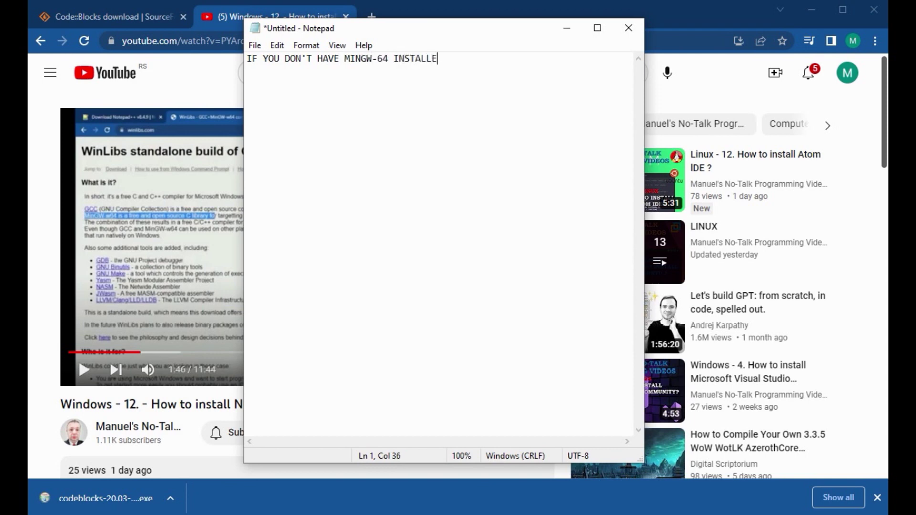
{"action": "type", "text": "D ON YOU"}
{"action": "type", "text": "WINDOWS"}
{"action": "type", "text": ", PLEASE WATCH THIS WIDEO"}
{"action": "key", "text": "BackSpace"}
{"action": "key", "text": "BackSpace"}
{"action": "key", "text": "BackSpace"}
{"action": "key", "text": "BackSpace"}
{"action": "key", "text": "BackSpace"}
{"action": "type", "text": "VIDEO "}
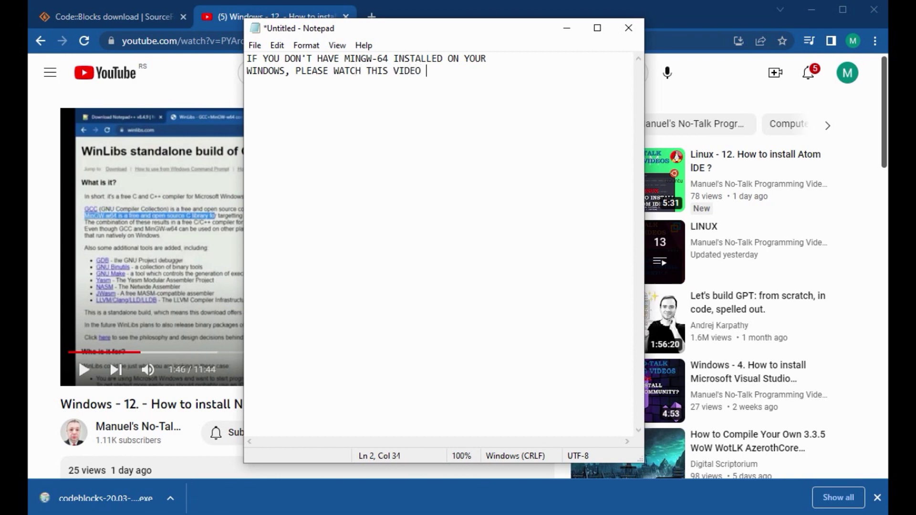
{"action": "type", "text": "HOW TO INSTALL IT"}
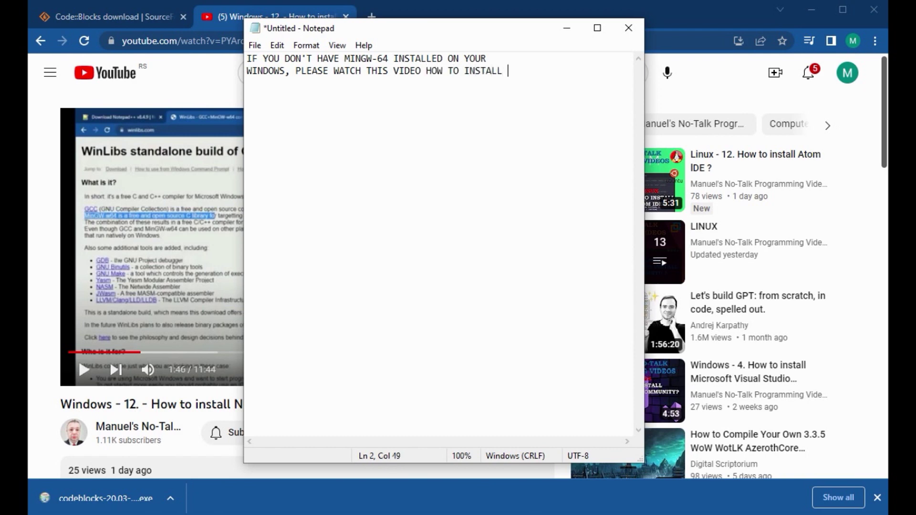
{"action": "type", "text": "!!!"}
{"action": "left_click", "coordinate": [542, 71]}
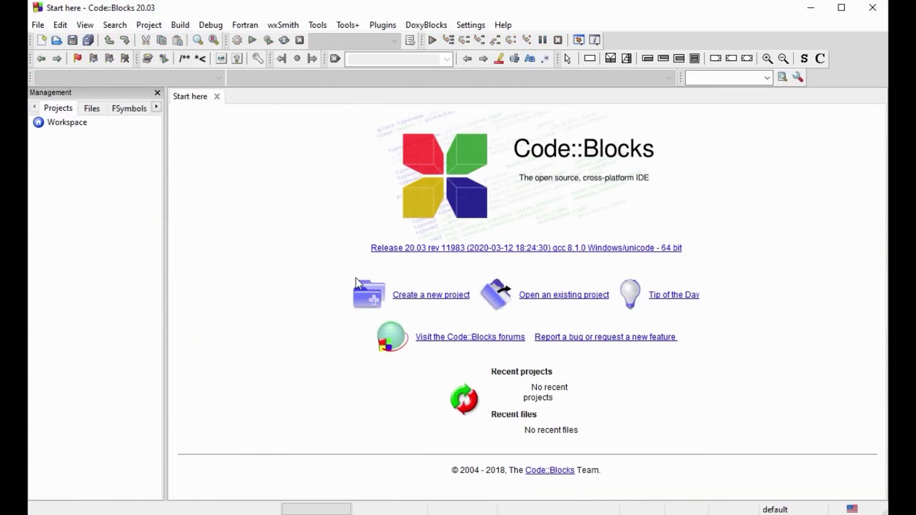
- In Code::Blocks, start a new project from the Console application template with C as its language
{"action": "left_click", "coordinate": [38, 24]}
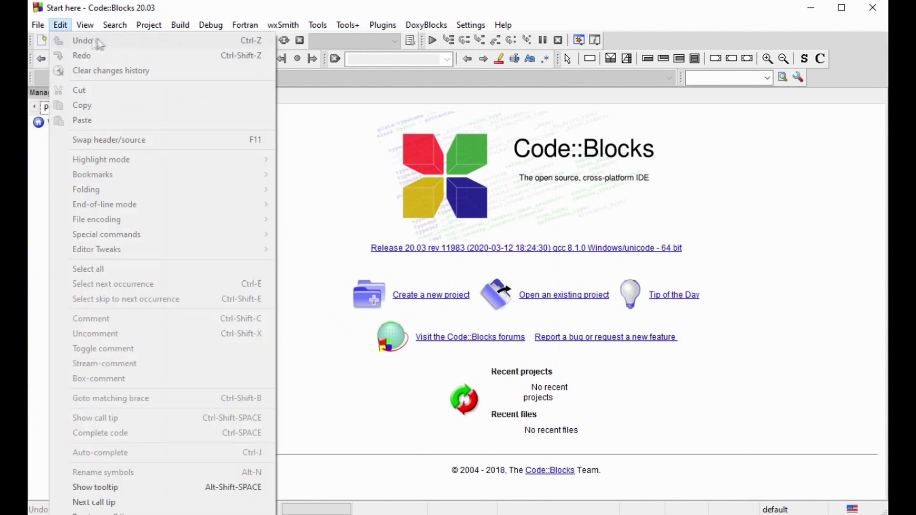
{"action": "mouse_move", "coordinate": [72, 40]}
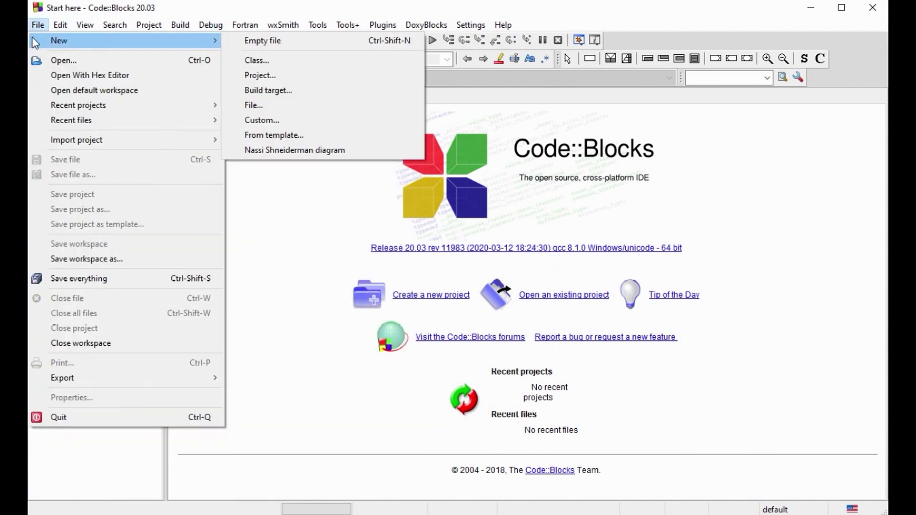
{"action": "left_click", "coordinate": [267, 75]}
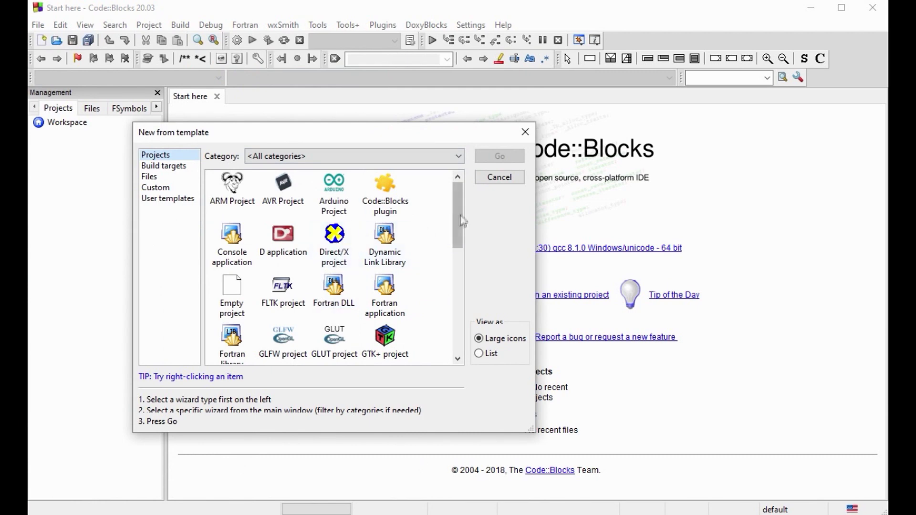
{"action": "left_click_drag", "start_coordinate": [459, 203], "coordinate": [457, 239]}
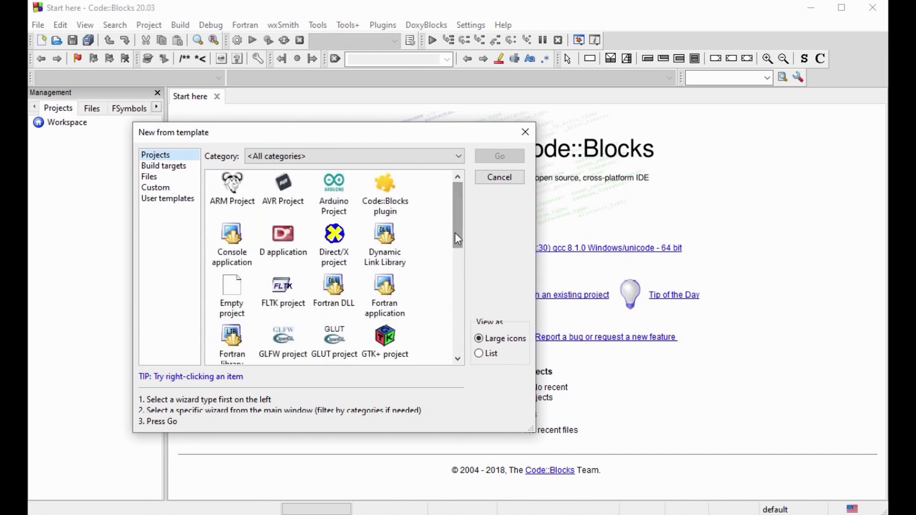
{"action": "left_click", "coordinate": [228, 241]}
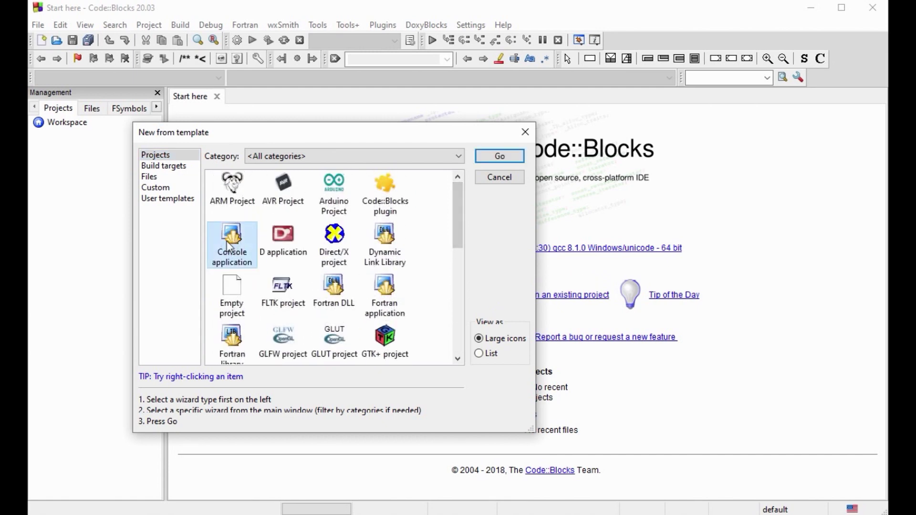
{"action": "left_click", "coordinate": [501, 157]}
{"action": "left_click", "coordinate": [423, 435]}
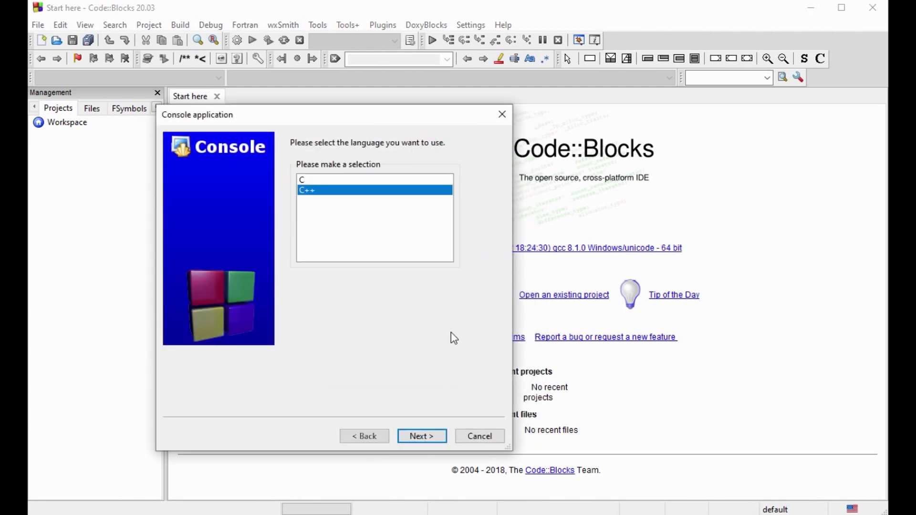
{"action": "left_click", "coordinate": [310, 180]}
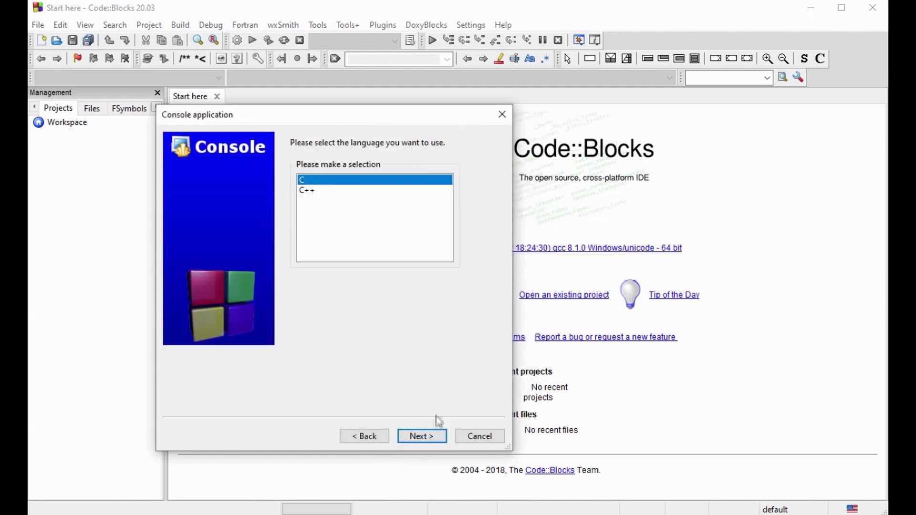
{"action": "left_click", "coordinate": [435, 435]}
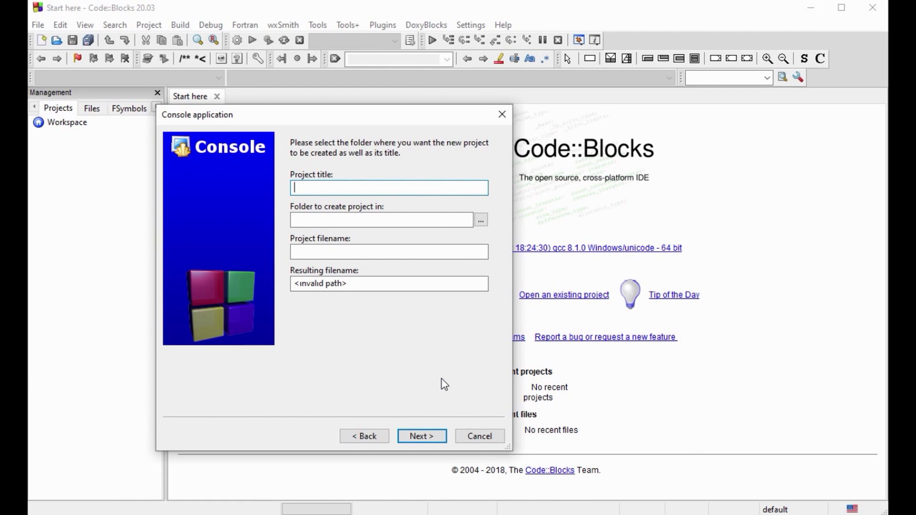
- Title the console project c_tutorial, set its folder to D:\, and finish creating it with the GNU GCC Compiler and default Debug and Release configurations
{"action": "type", "text": "c_tutorial"}
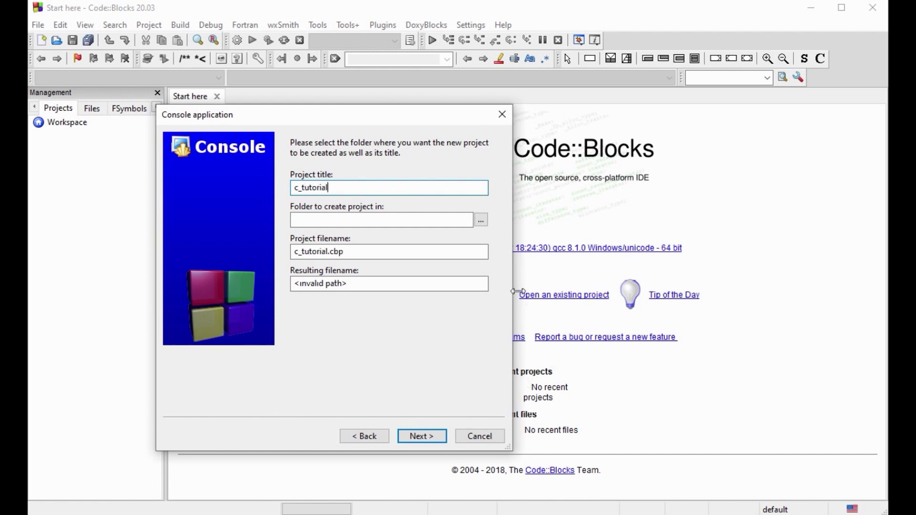
{"action": "left_click", "coordinate": [481, 220]}
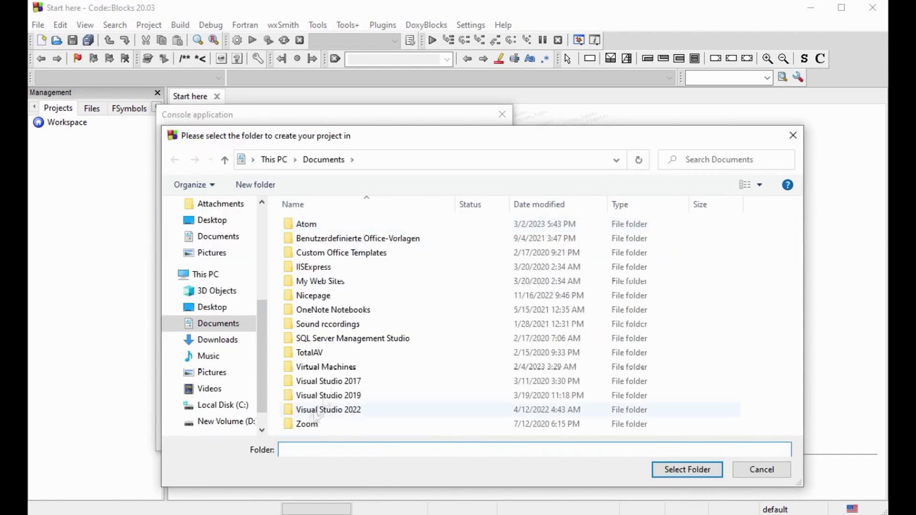
{"action": "left_click", "coordinate": [702, 471]}
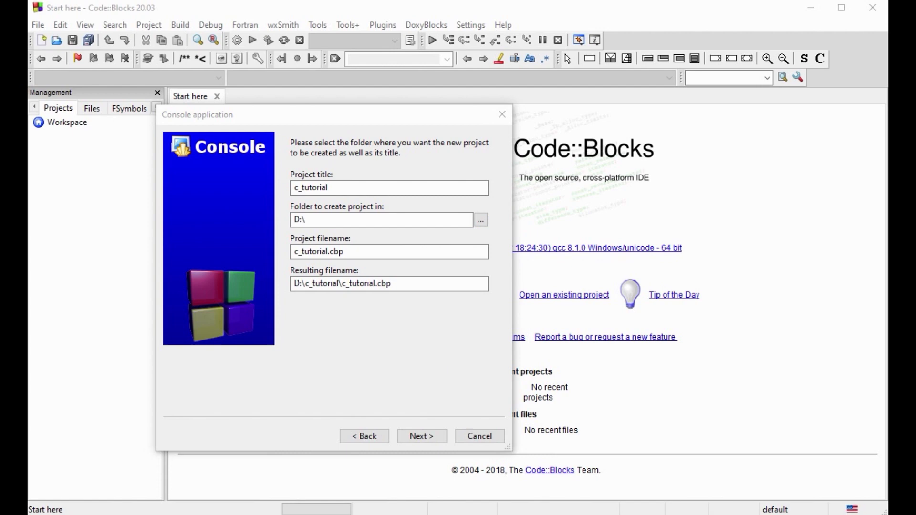
{"action": "left_click", "coordinate": [426, 437]}
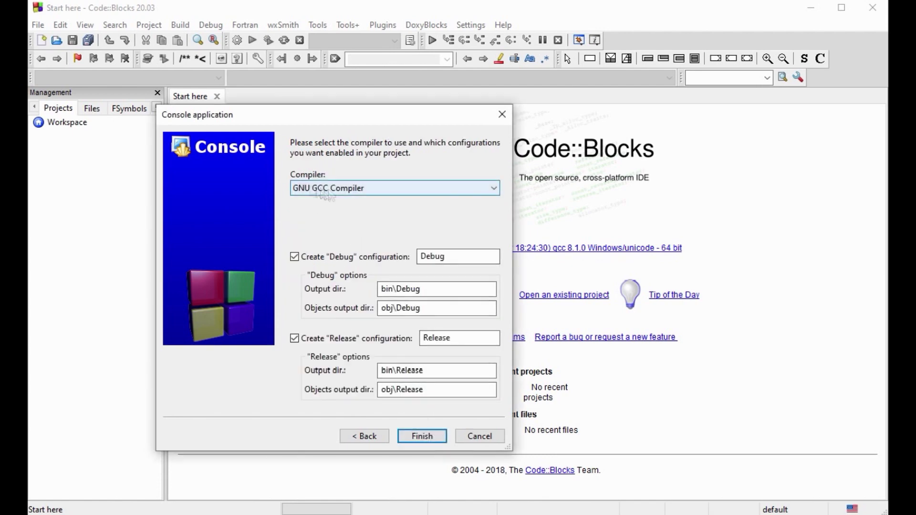
{"action": "left_click", "coordinate": [435, 438]}
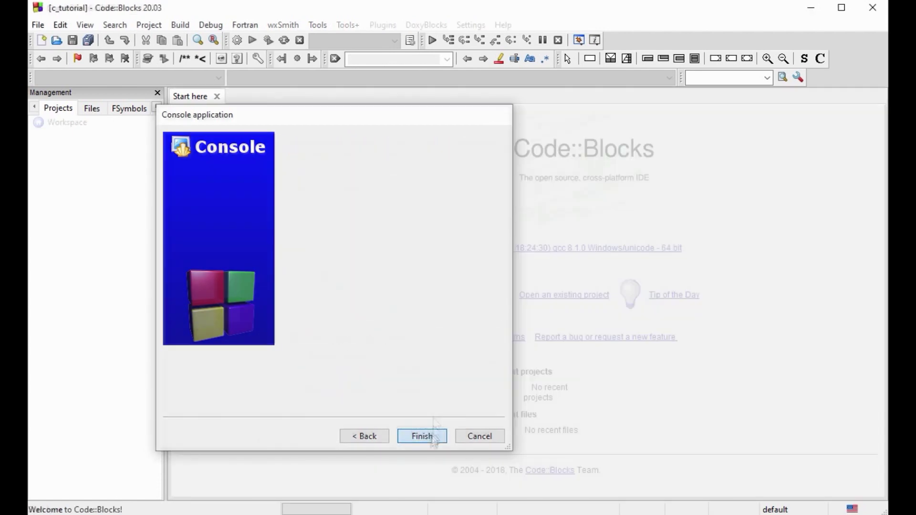
- Expand the Sources folder of the c_tutorial project and open main.c in the editor
{"action": "left_click", "coordinate": [51, 148]}
{"action": "left_click", "coordinate": [99, 163]}
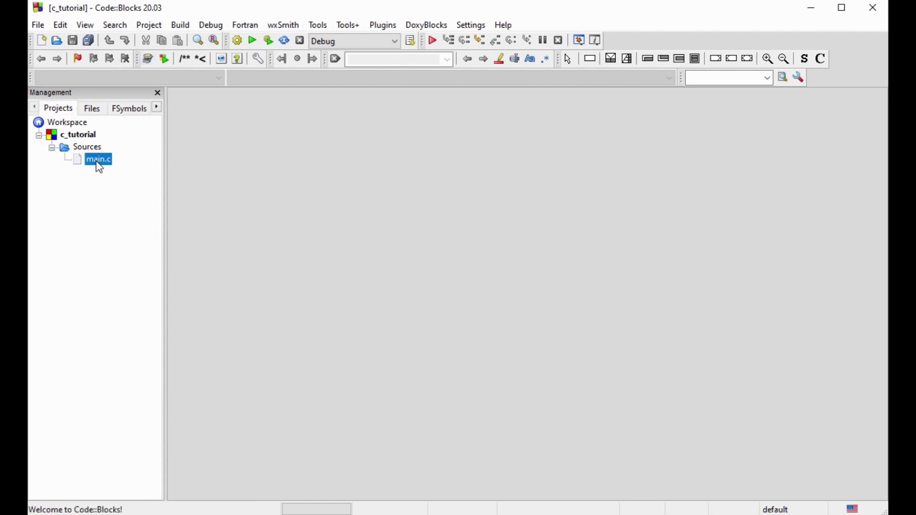
{"action": "double_click", "coordinate": [99, 162]}
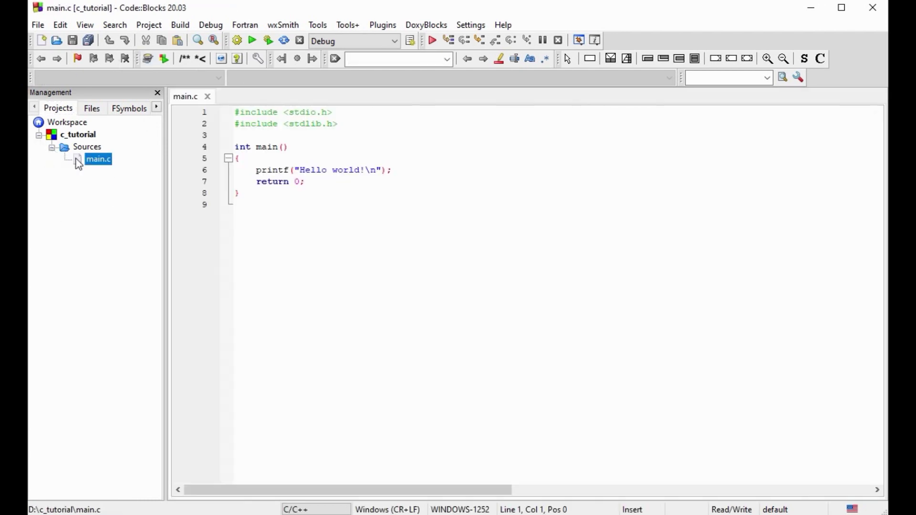
- Build and run the c_tutorial program, select the first line of its console output, and close the console window
{"action": "left_click", "coordinate": [255, 41]}
{"action": "key", "text": "Return"}
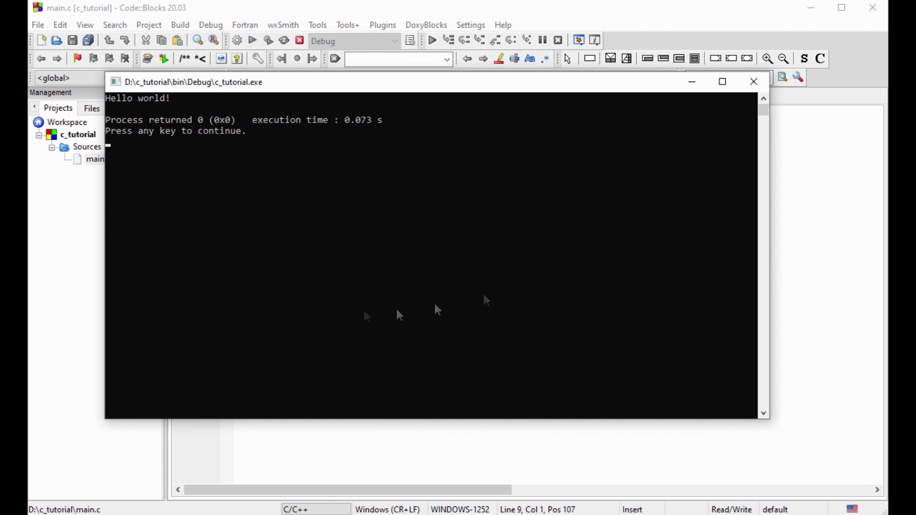
{"action": "left_click_drag", "start_coordinate": [177, 98], "coordinate": [117, 105]}
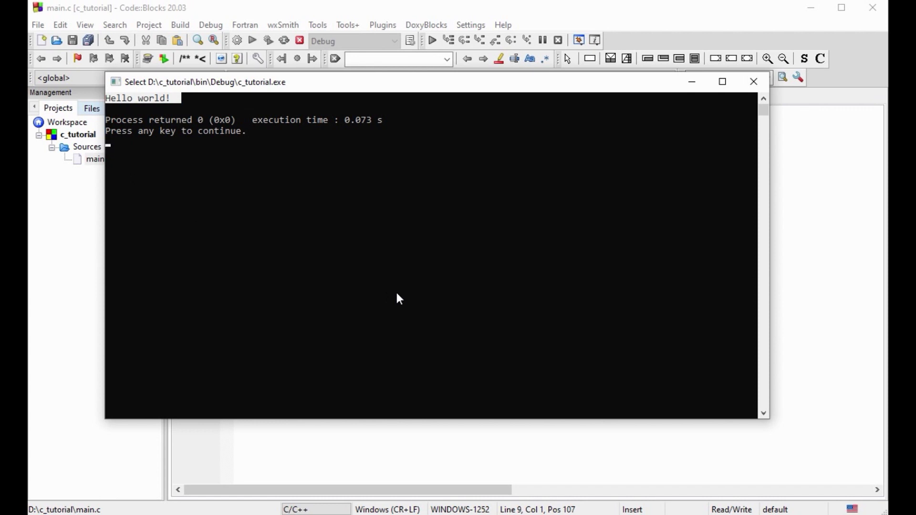
{"action": "left_click", "coordinate": [754, 81]}
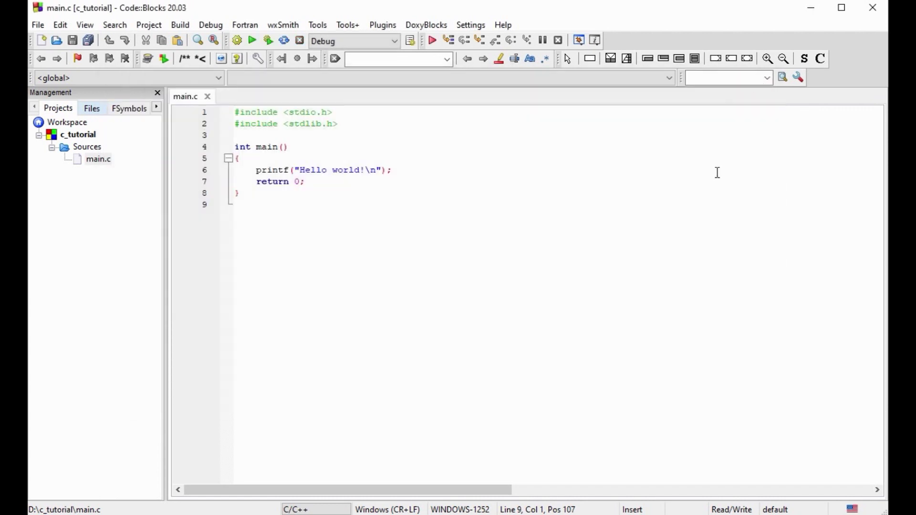